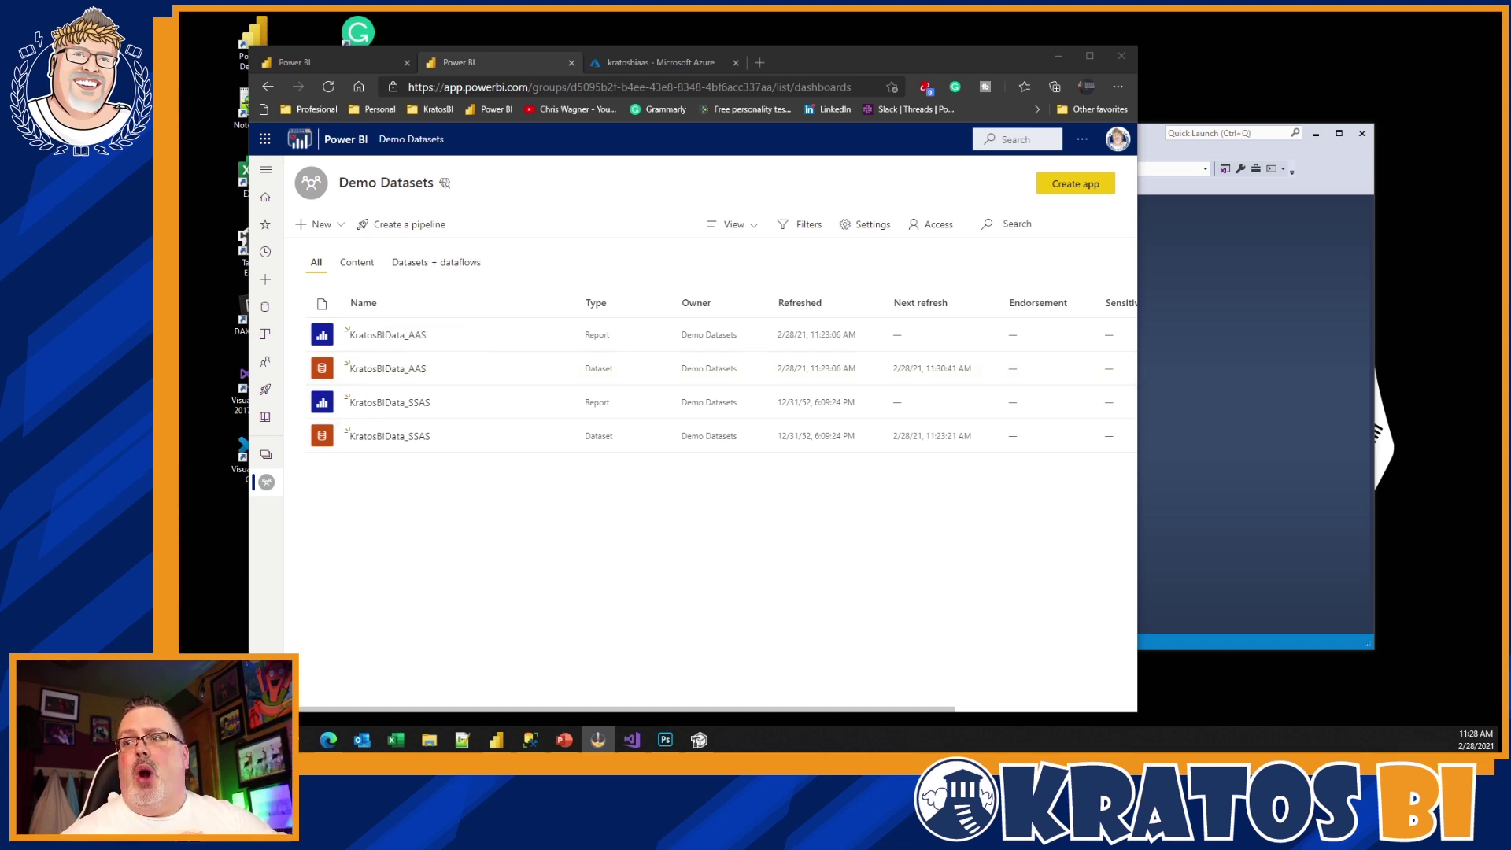
# Switch to Power BI Service and show the Settings menu with Admin portal and Manage gateways.
pyautogui.hotkey('alt', 'Tab')
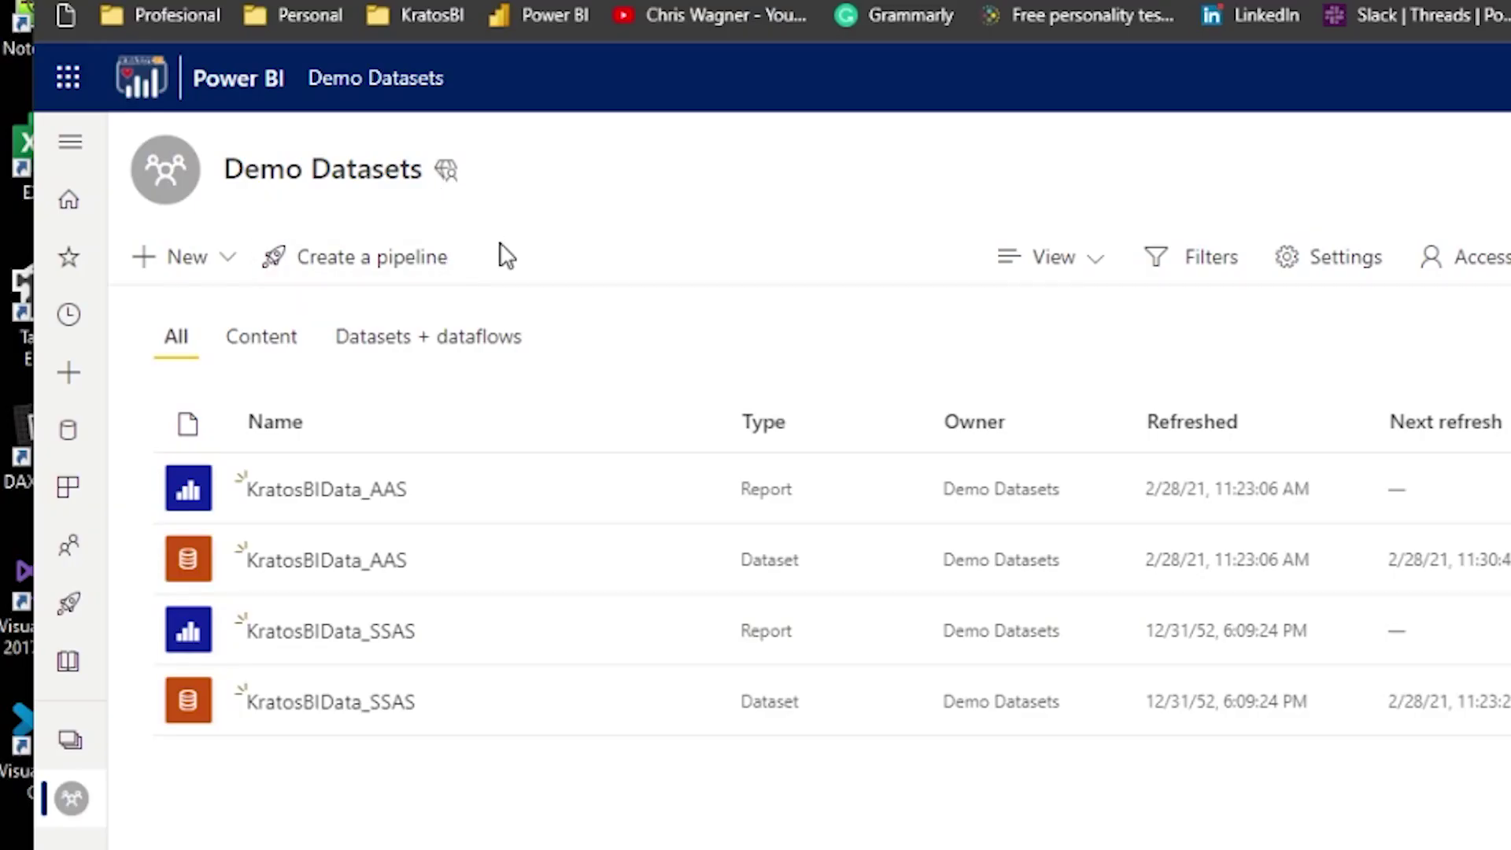
pyautogui.moveTo(450, 181)
pyautogui.click(1234, 61)
# View the Admin portal's Premium Per User (preview) settings to confirm XMLA Endpoint is Read Write.
pyautogui.moveTo(980, 391)
pyautogui.moveTo(1042, 252)
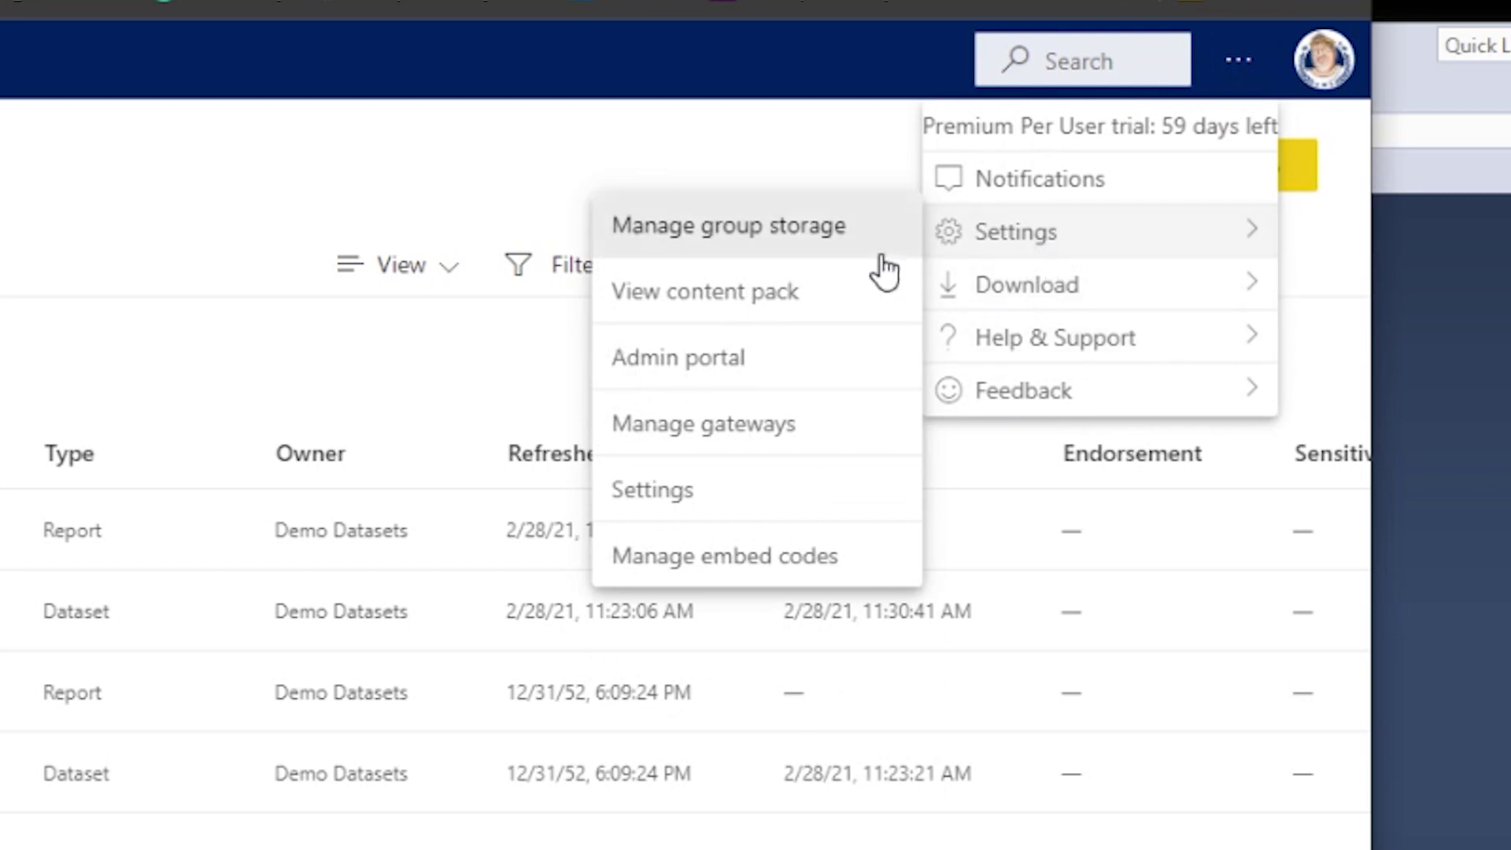
pyautogui.click(746, 364)
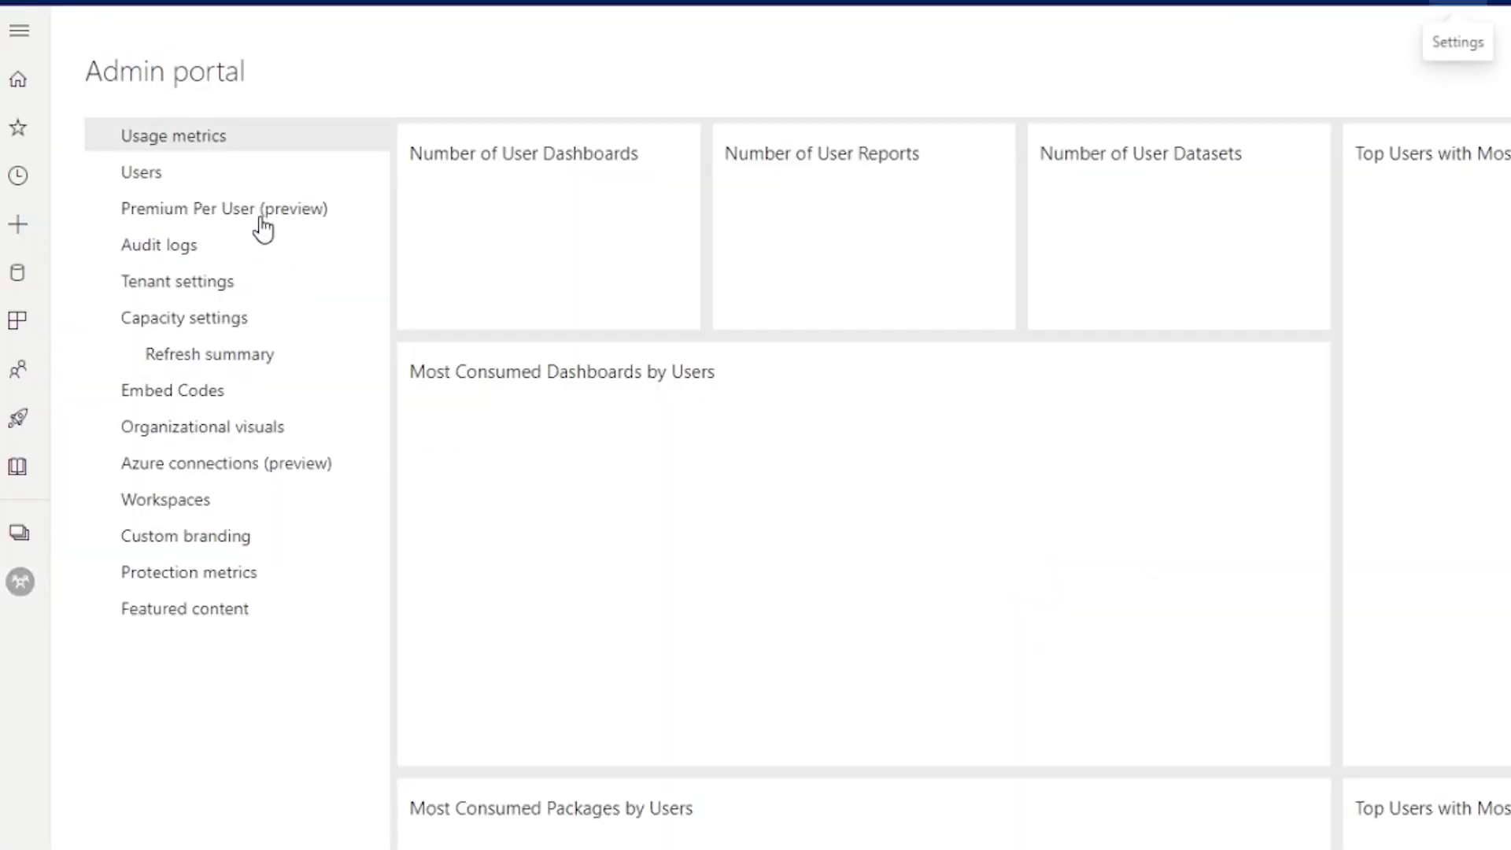
pyautogui.click(260, 214)
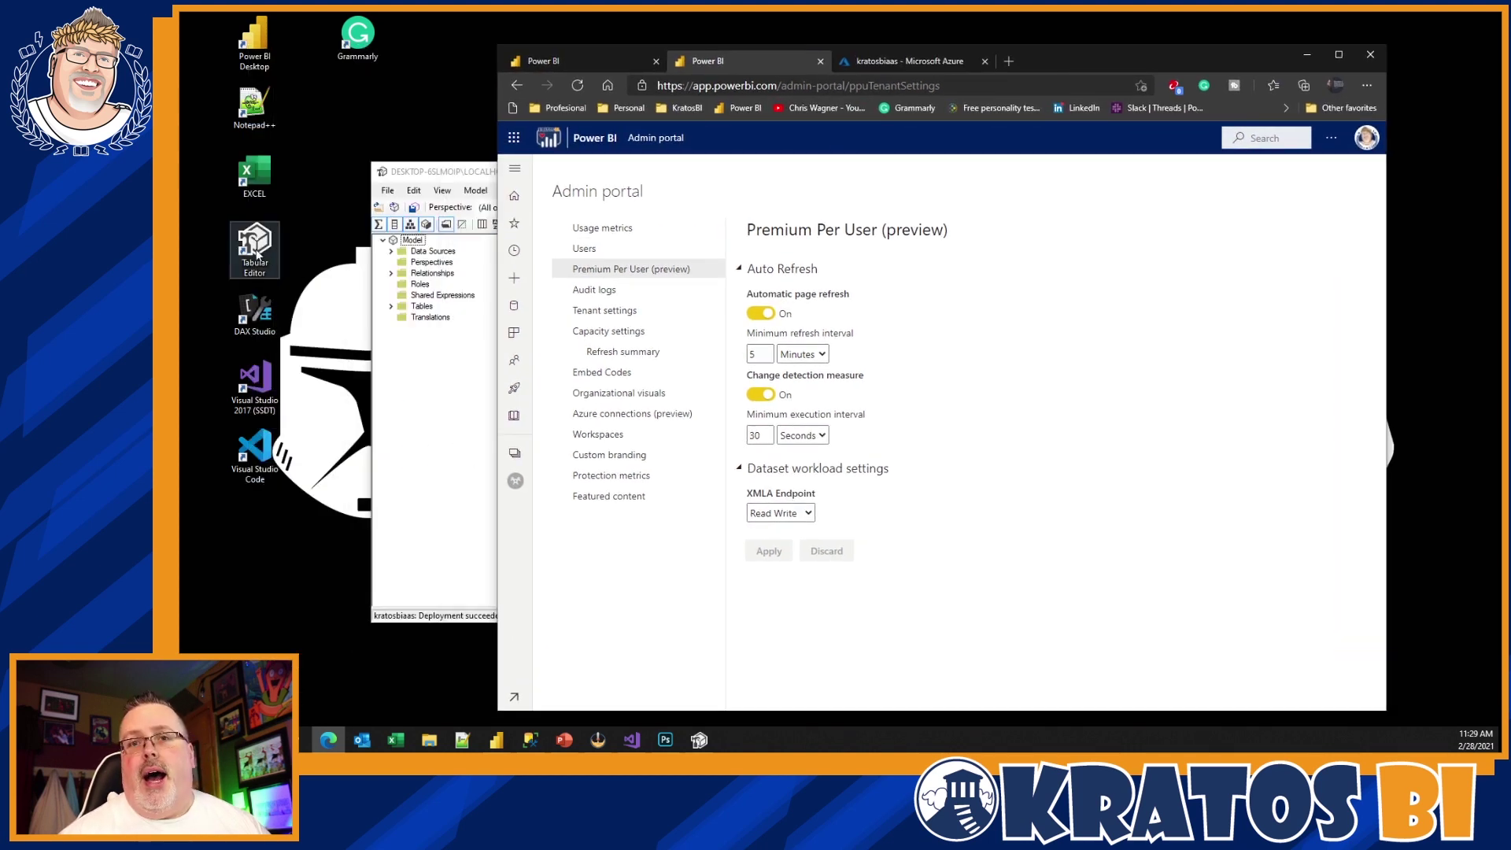
# Launch Tabular Editor and copy the kratosbiaas read-write (:rw) management server address from Azure.
pyautogui.click(263, 258)
pyautogui.doubleClick(264, 258)
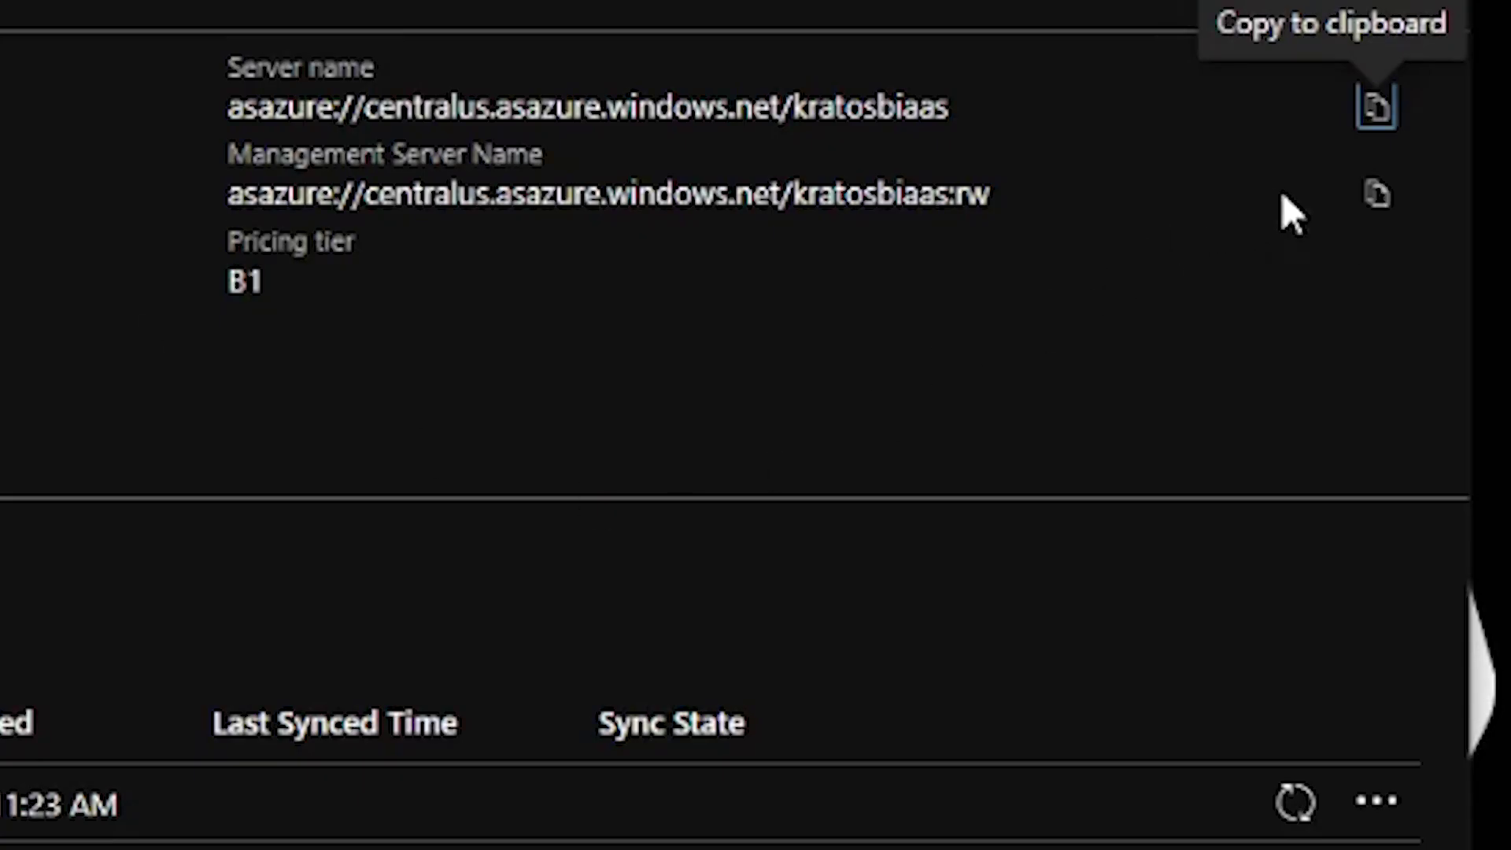
pyautogui.click(1376, 197)
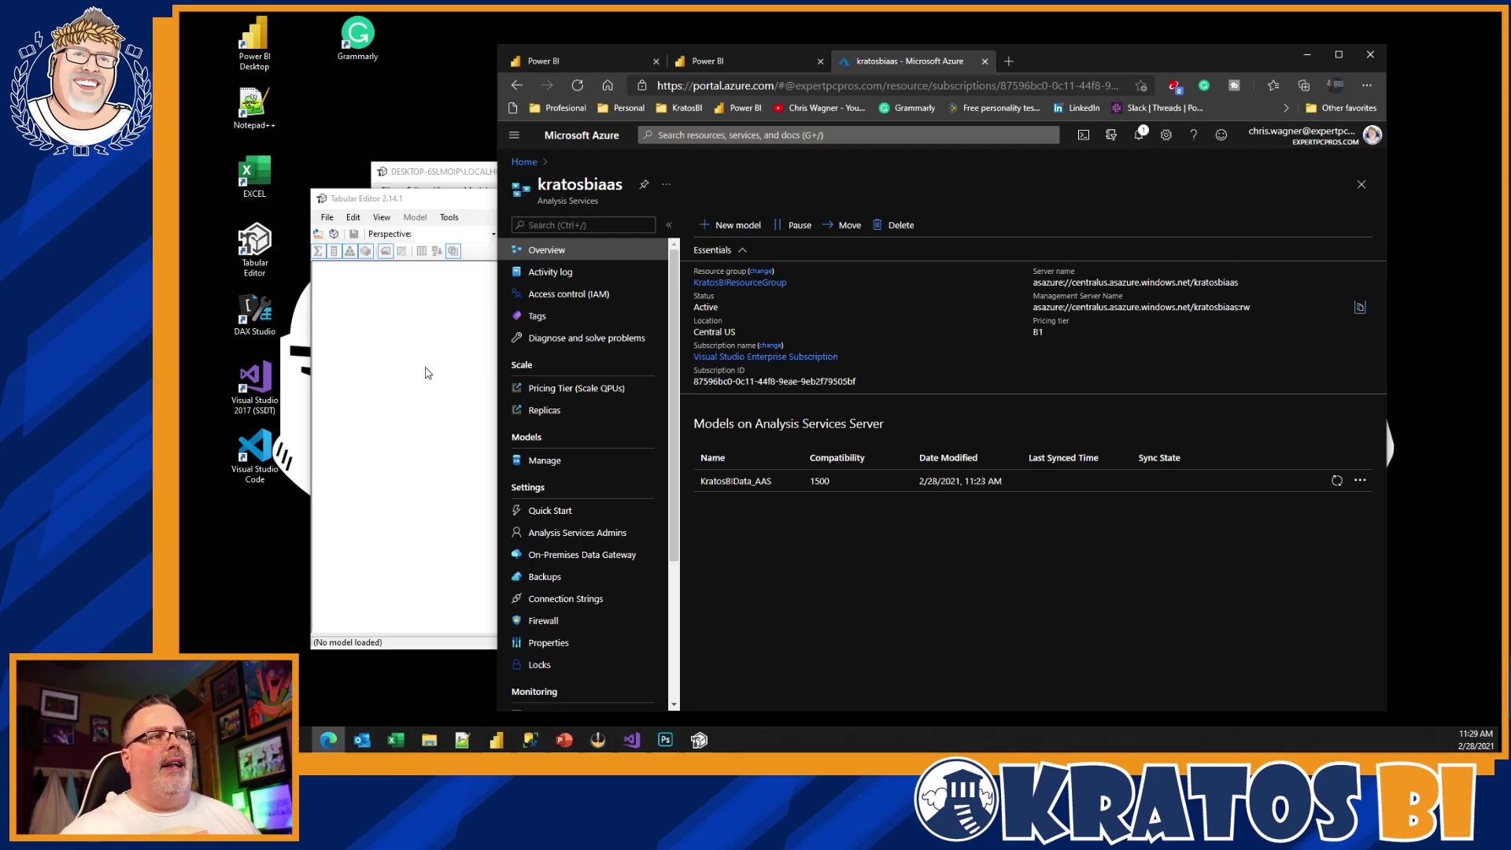
pyautogui.hotkey('alt', 'Tab')
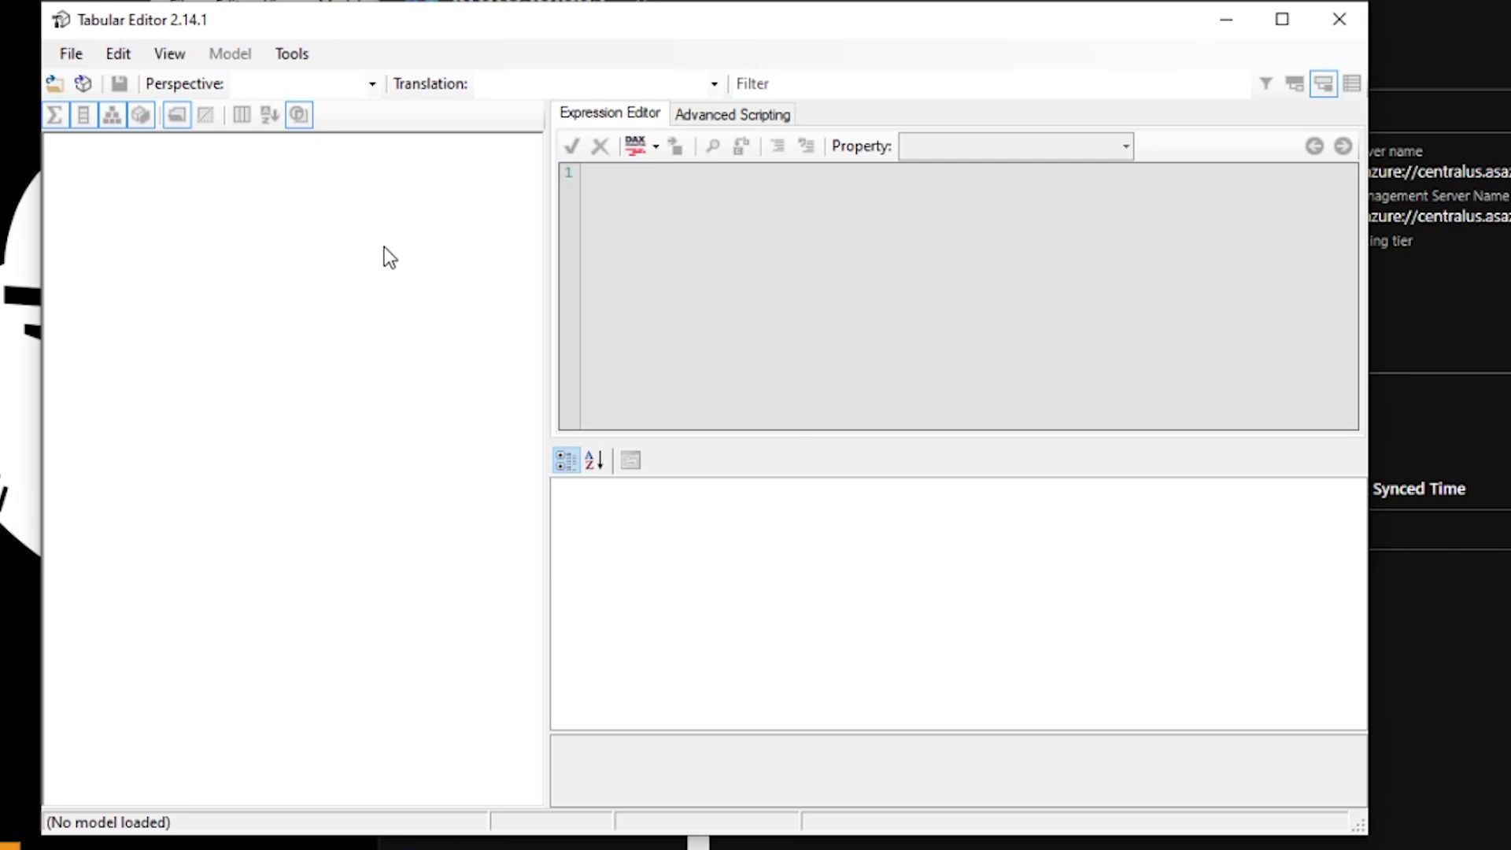
# Connect Tabular Editor to the kratosbiaas server and load the KratosBIData_AAS model.
pyautogui.click(82, 85)
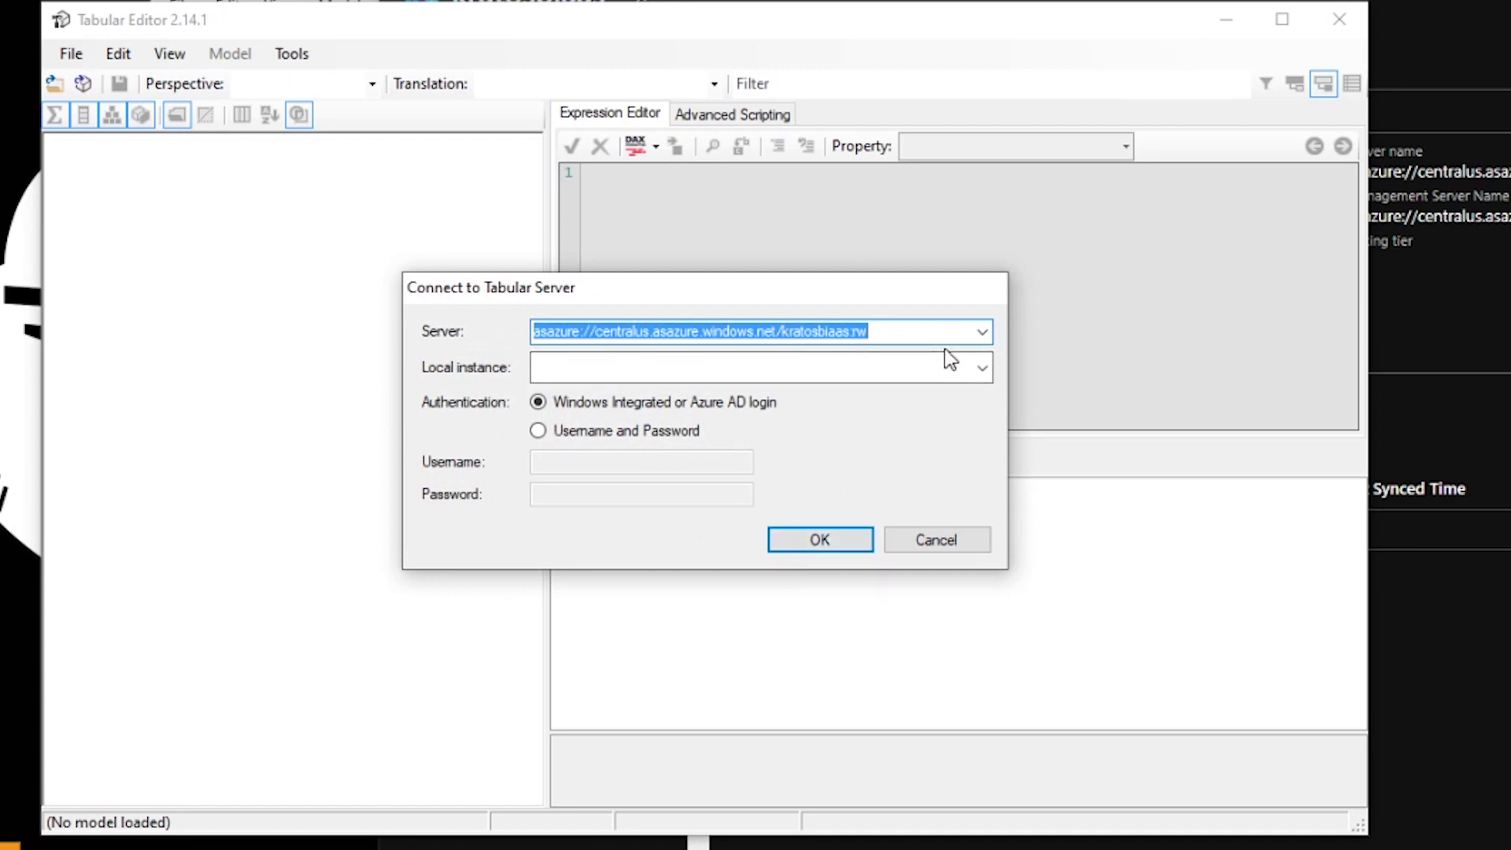
pyautogui.press('End')
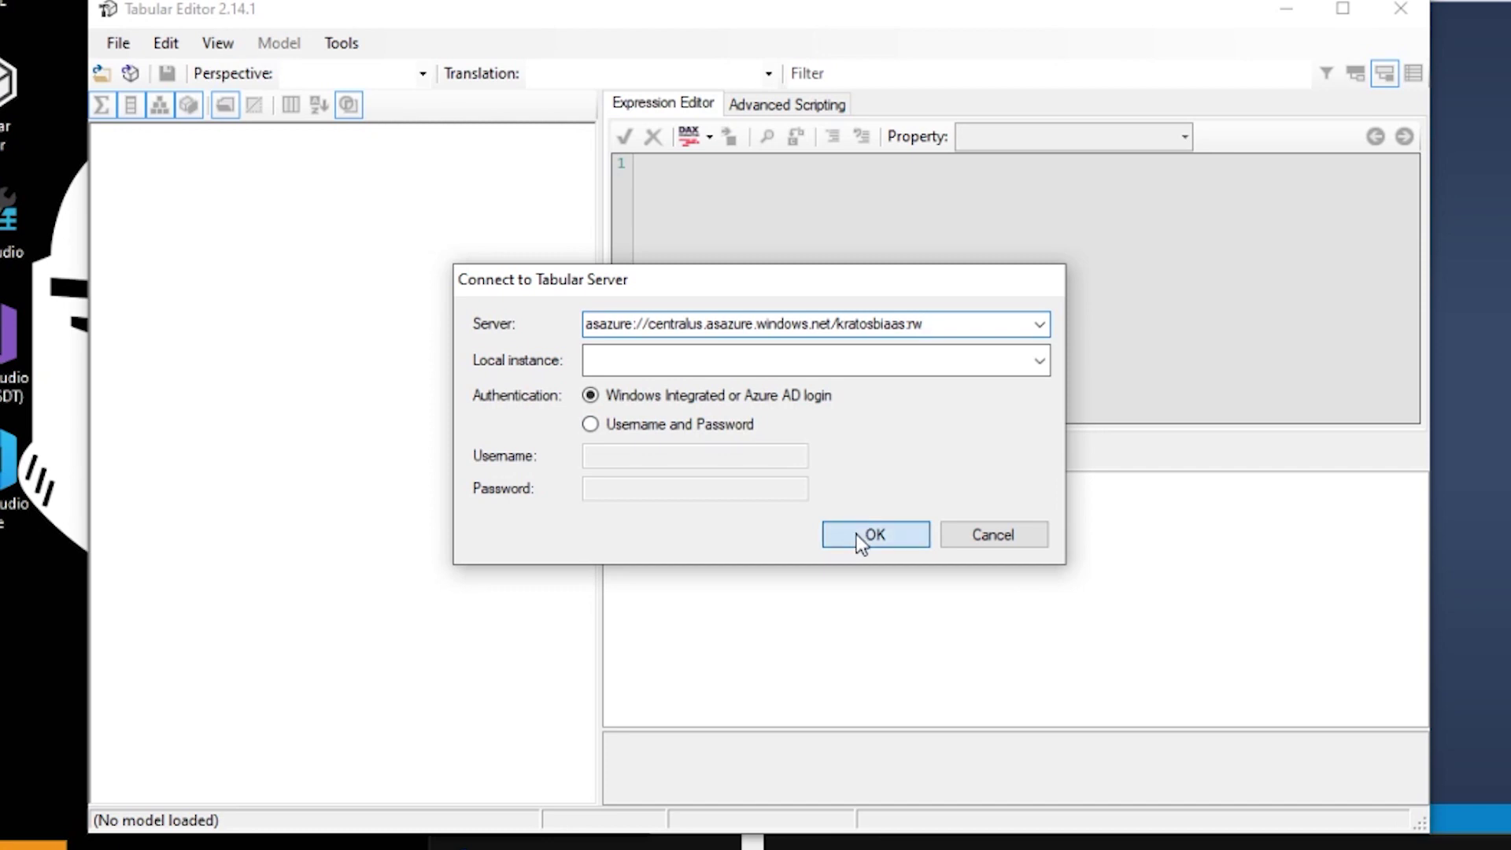
pyautogui.click(857, 535)
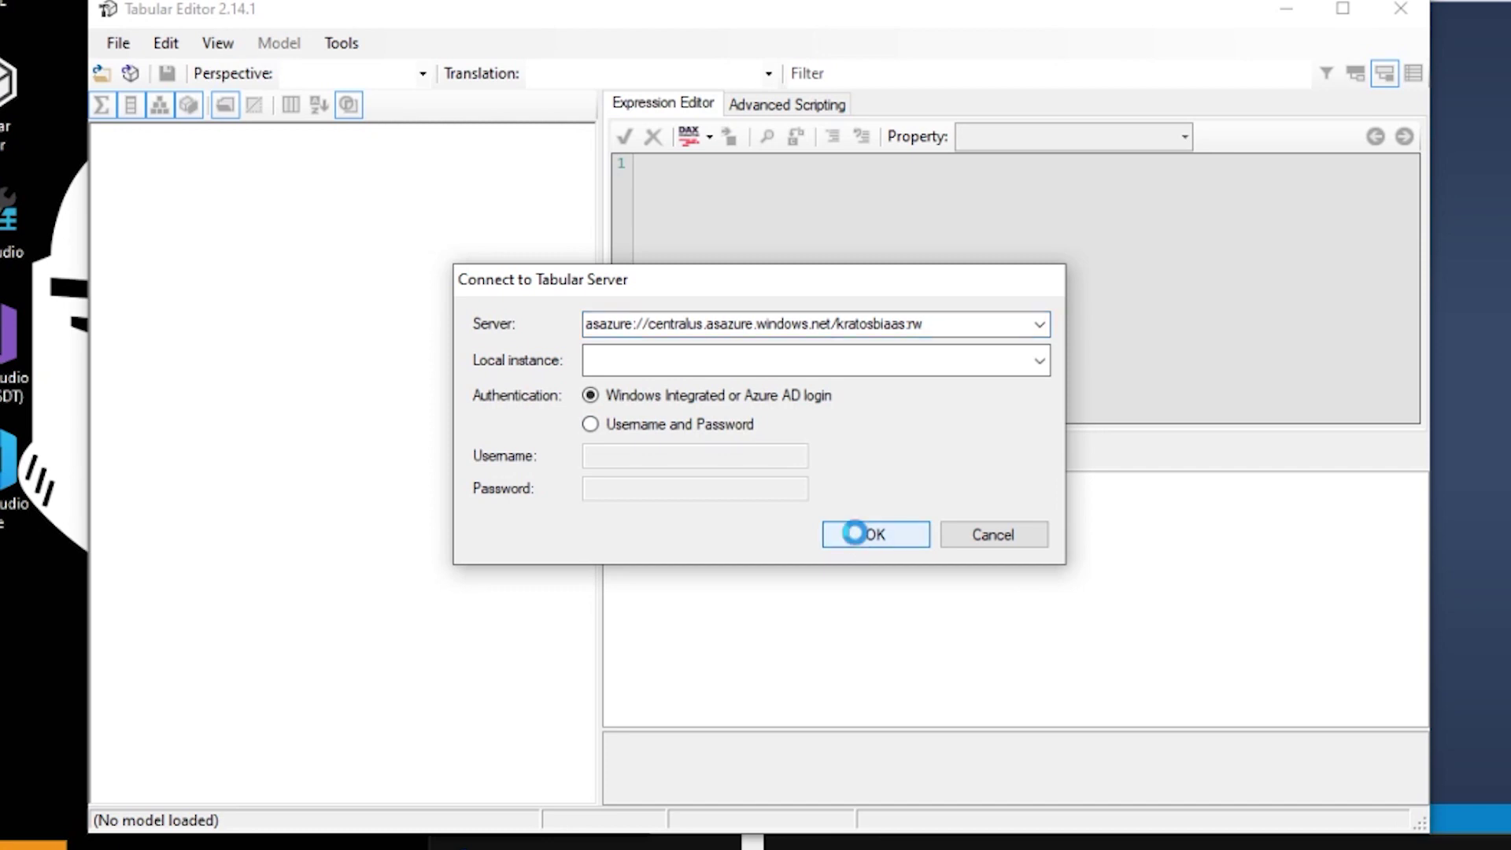
pyautogui.click(938, 566)
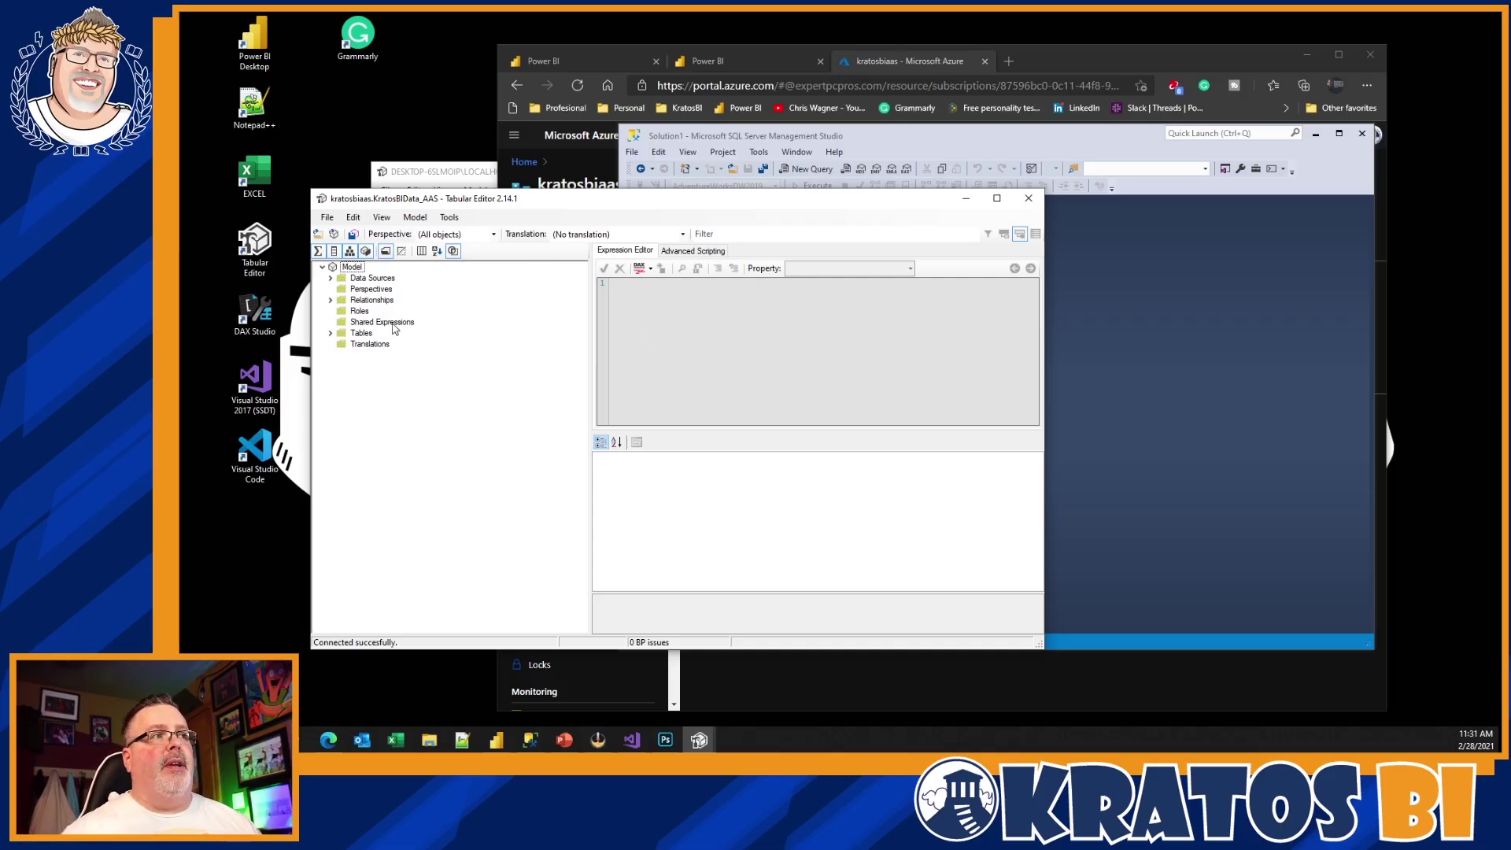
# Copy the Demo Datasets workspace connection address from its Premium settings, then return to Tabular Editor.
pyautogui.click(708, 61)
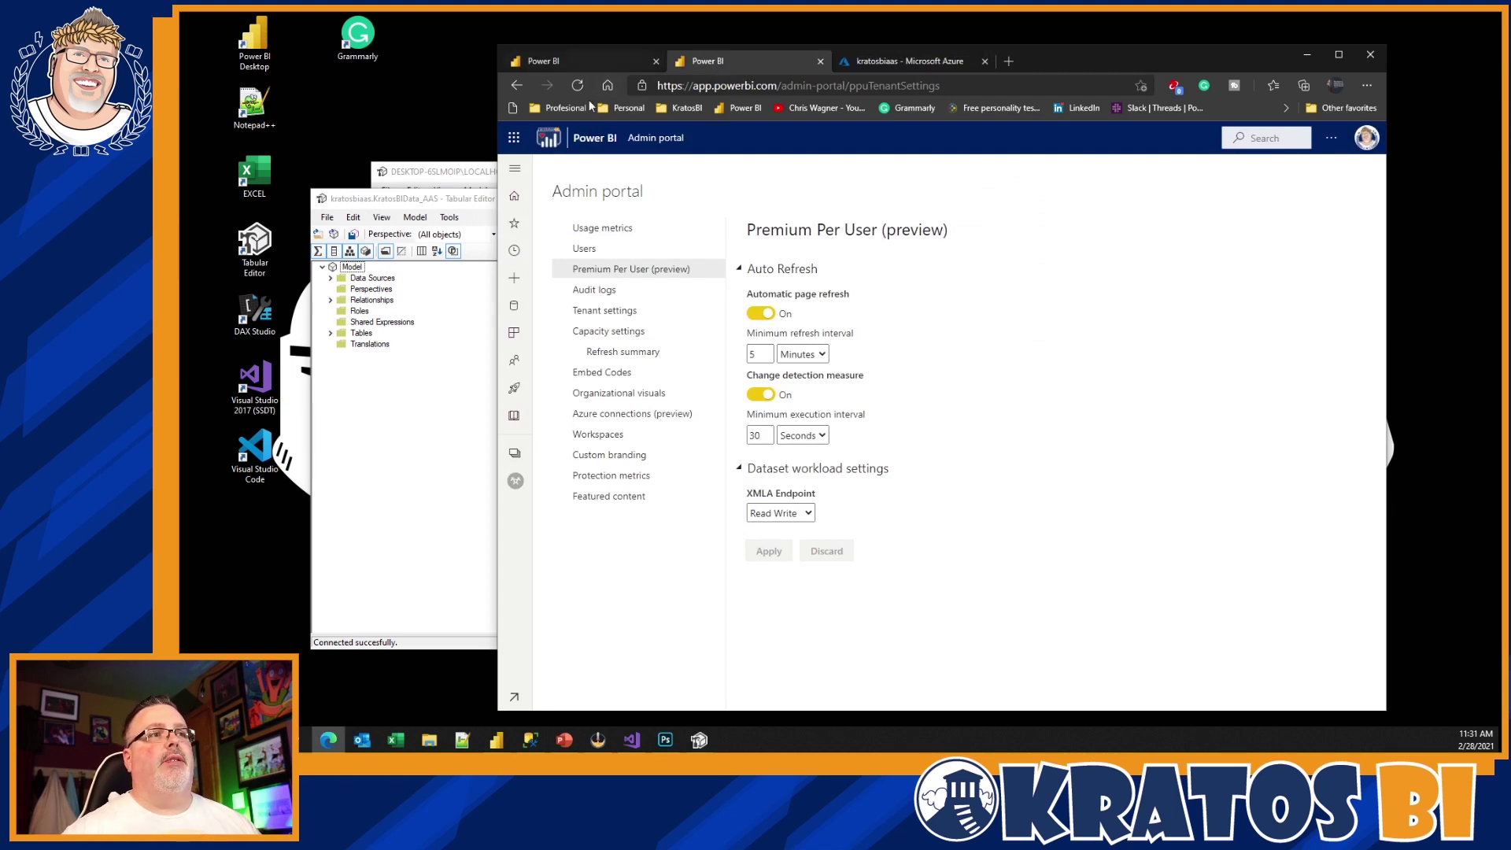
pyautogui.click(586, 60)
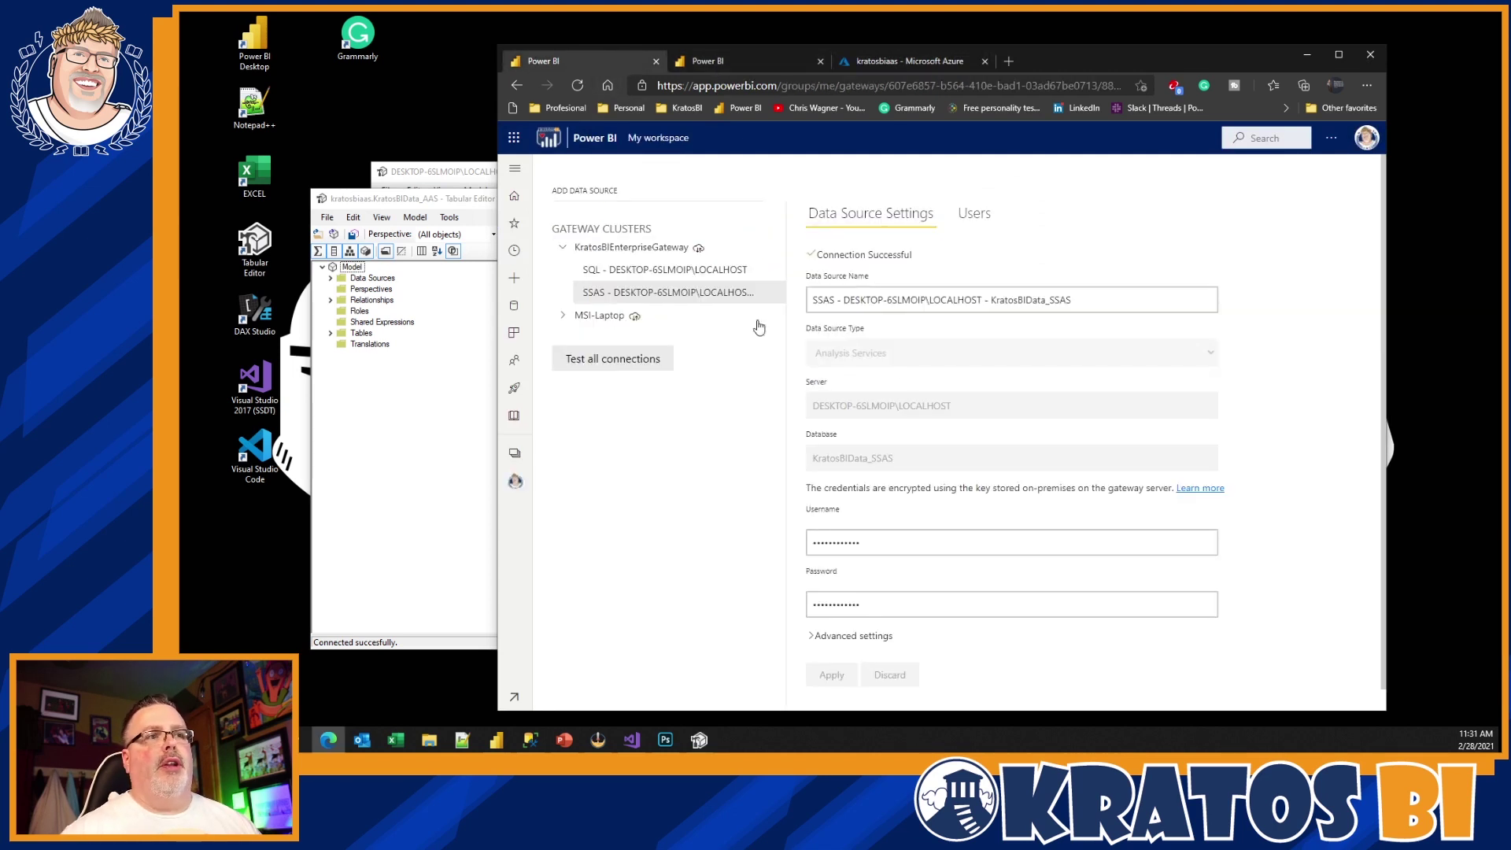
pyautogui.click(714, 61)
pyautogui.click(514, 453)
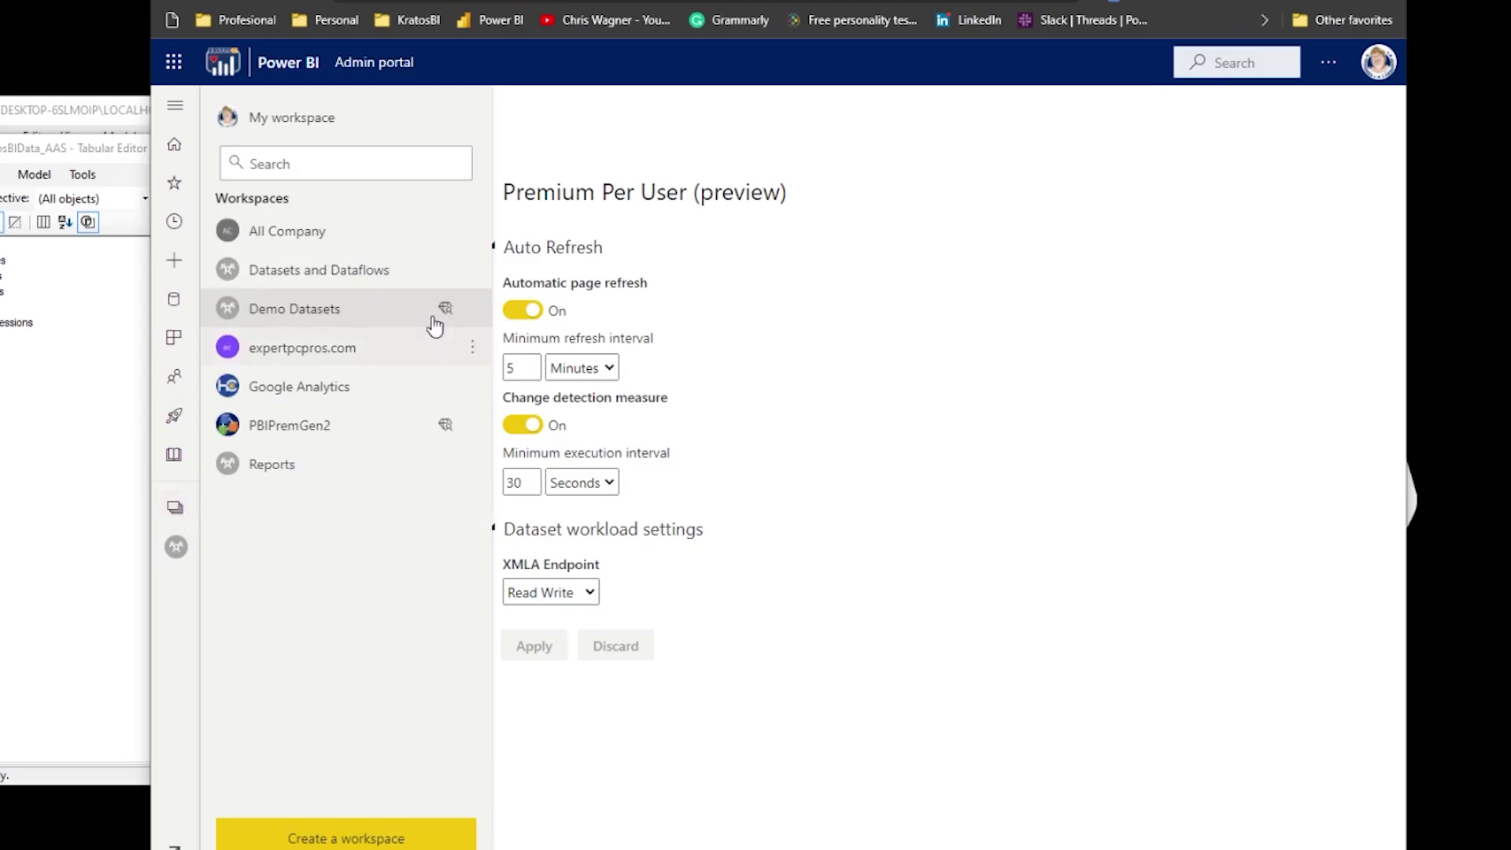
pyautogui.click(311, 313)
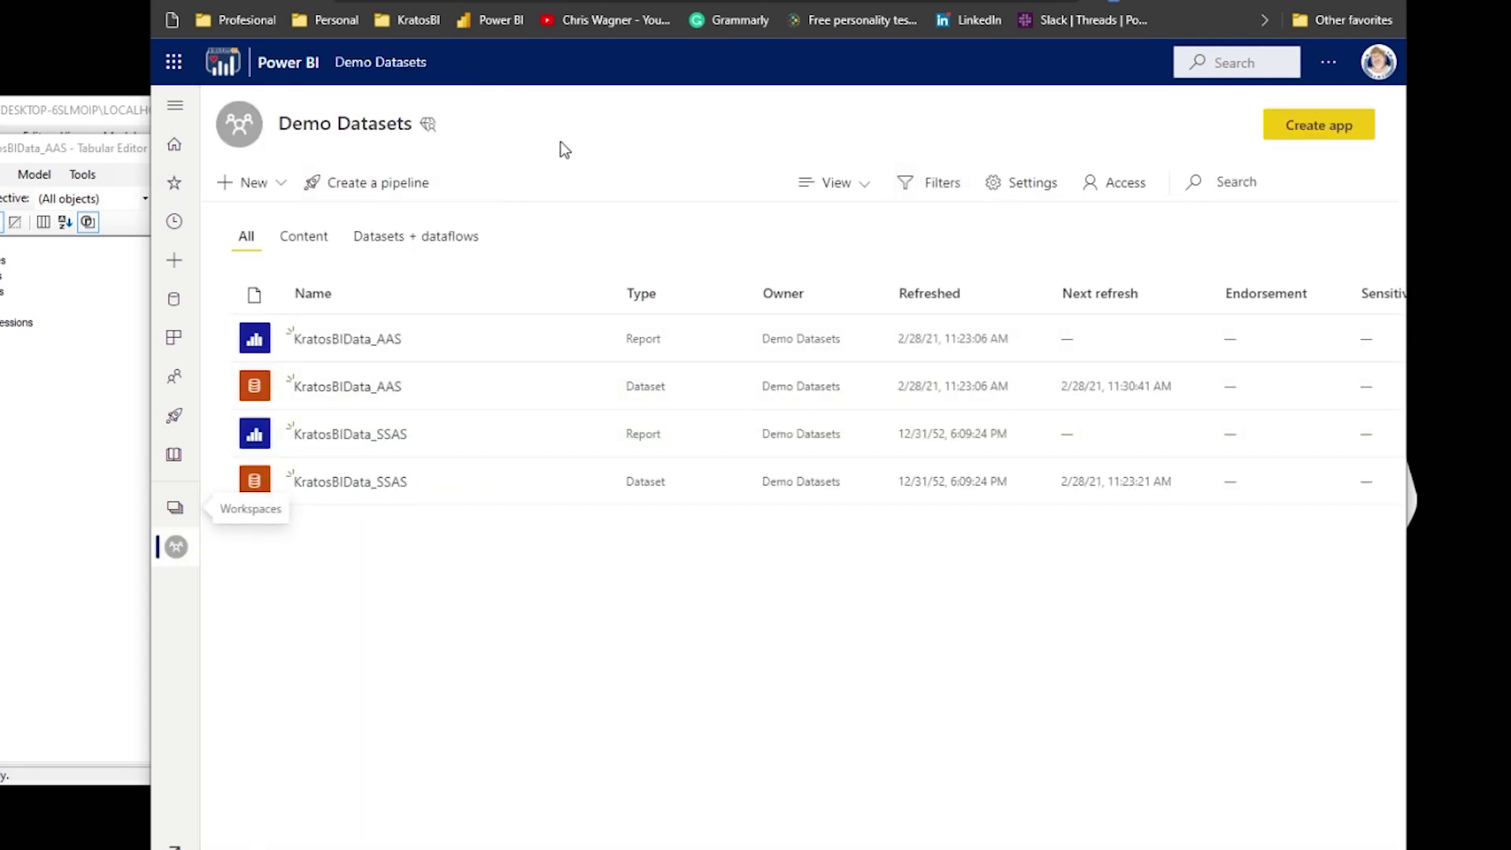
pyautogui.click(1031, 186)
pyautogui.click(1048, 206)
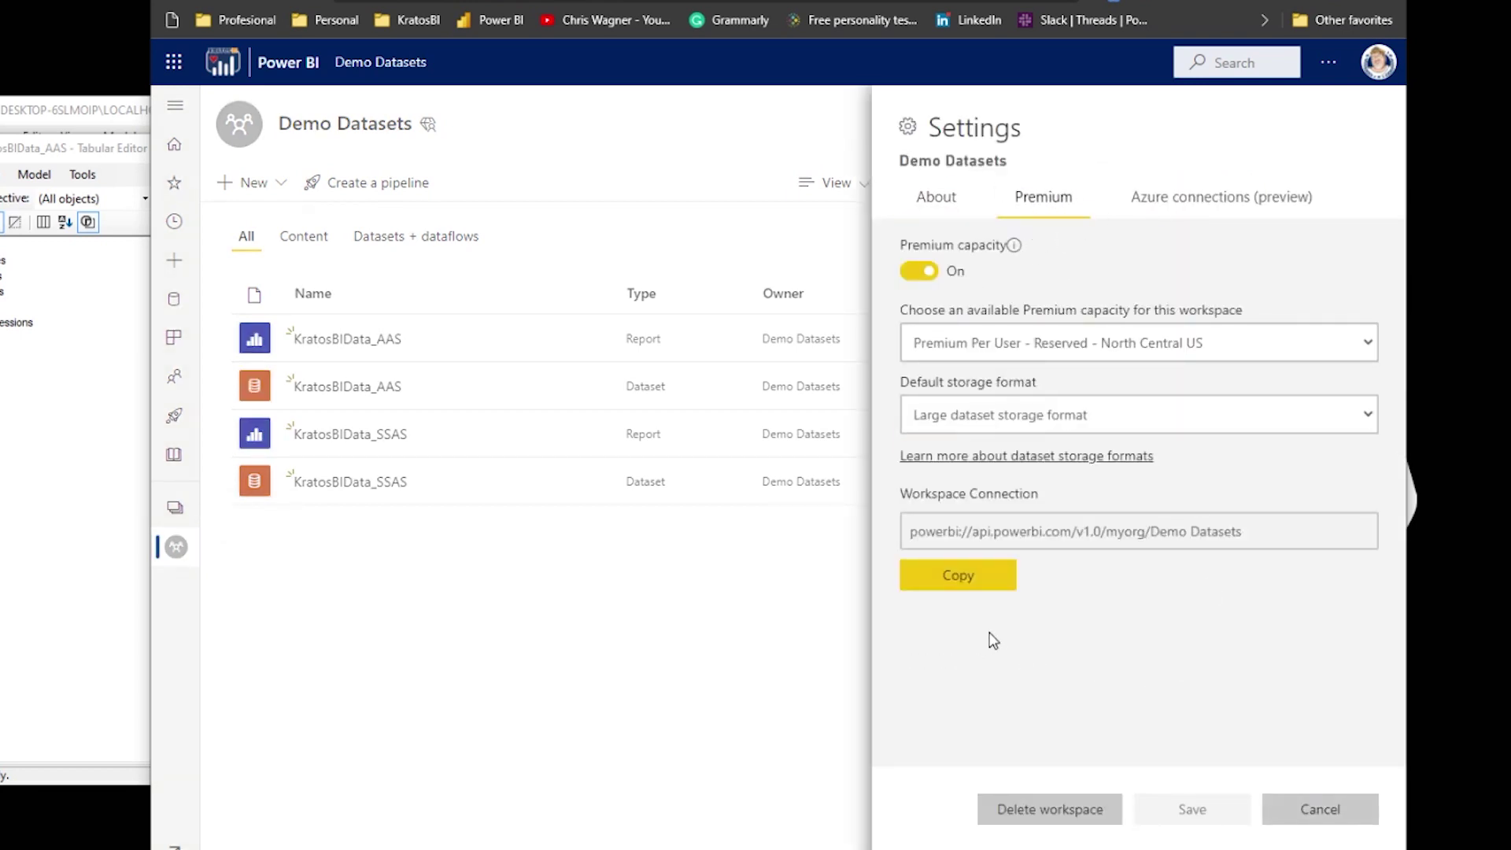
pyautogui.click(974, 578)
pyautogui.hotkey('alt', 'Tab')
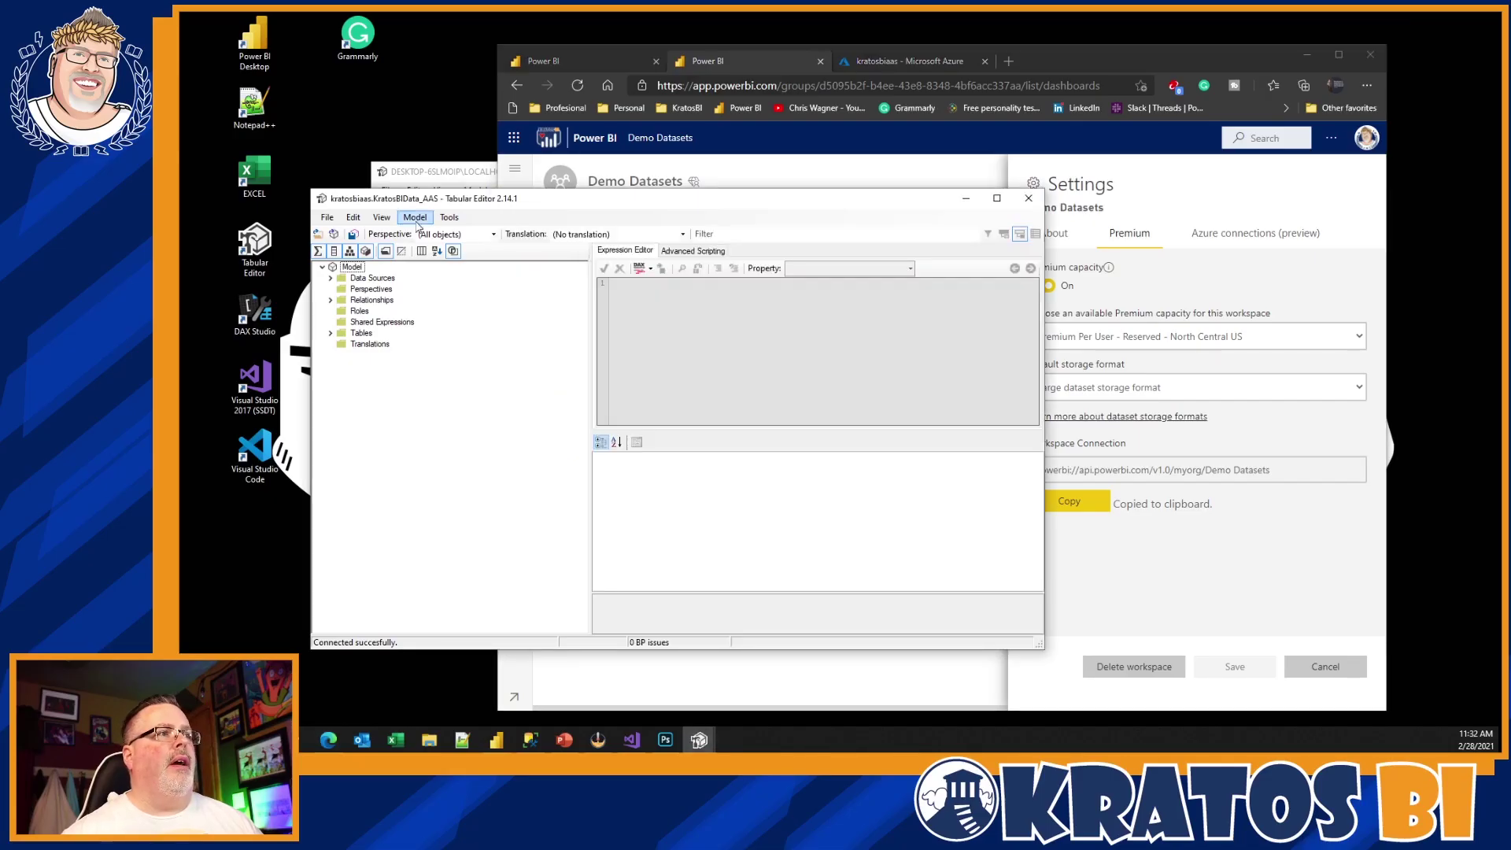
# Start deploying the model to the pasted Demo Datasets workspace connection and sign in.
pyautogui.click(415, 217)
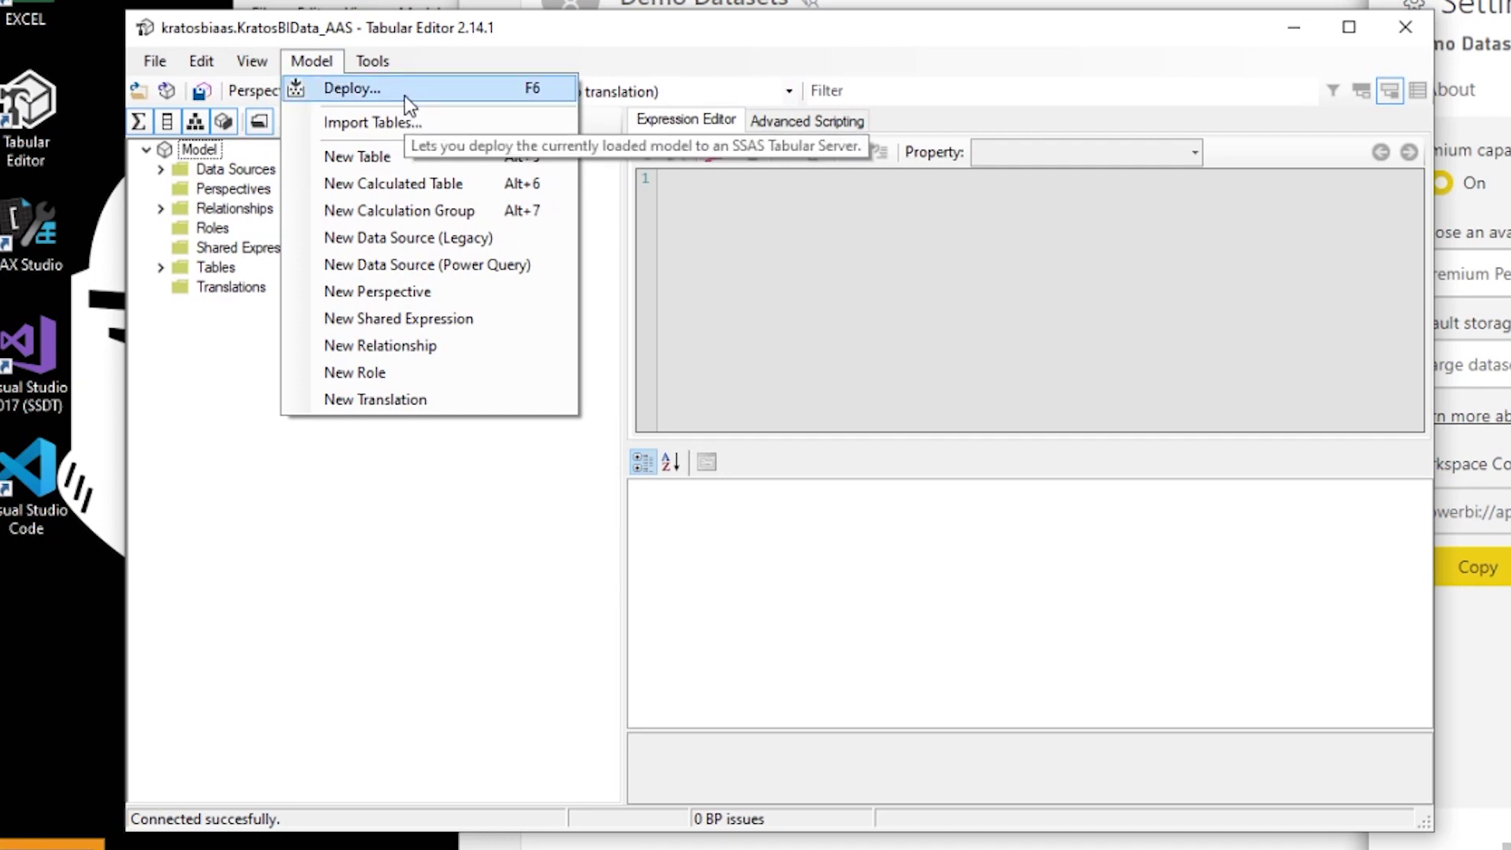
pyautogui.click(404, 96)
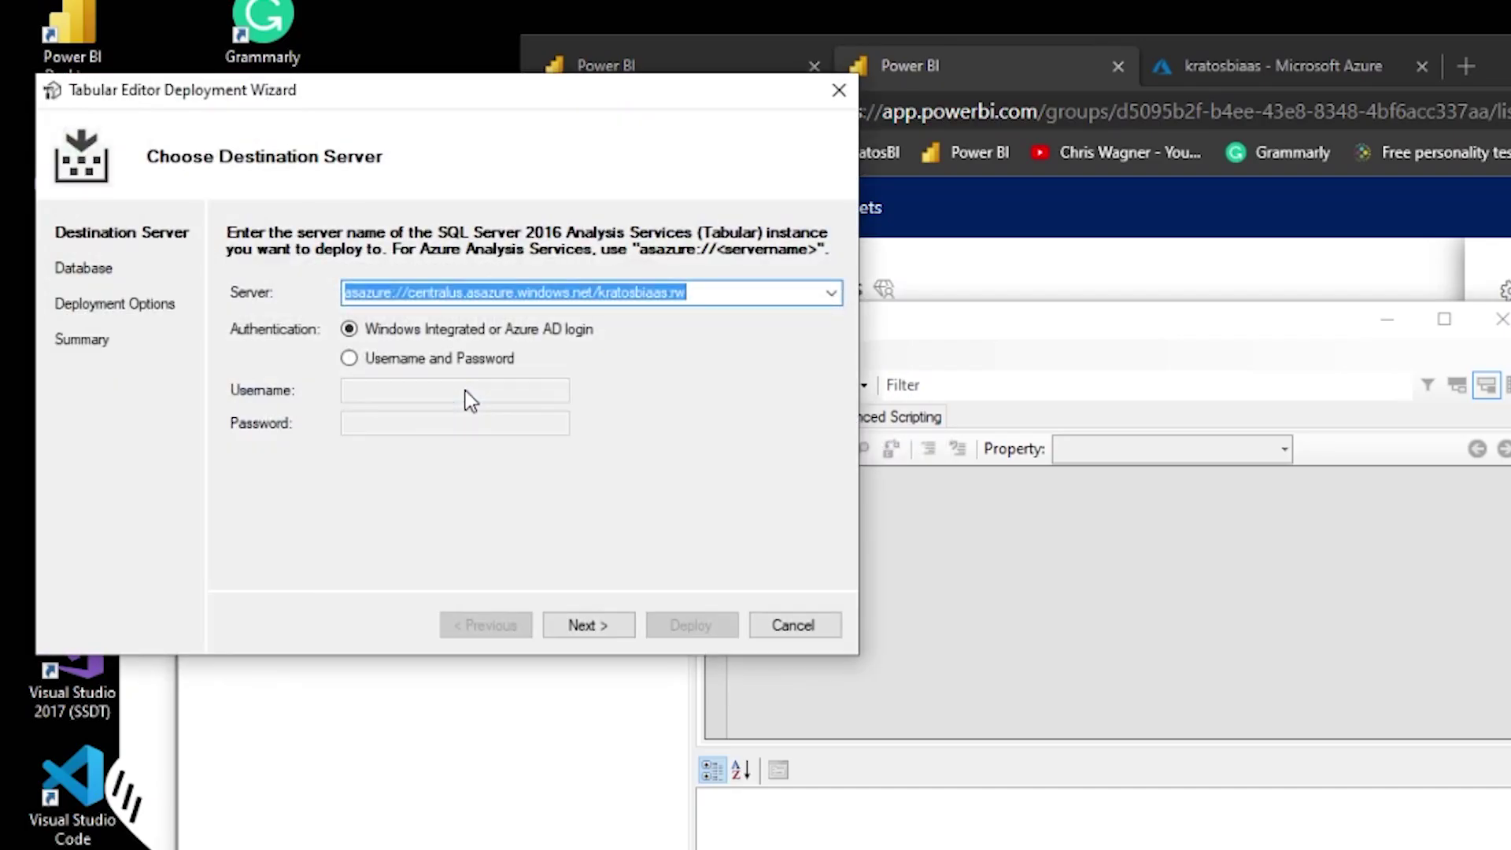
pyautogui.hotkey('ctrl', 'v')
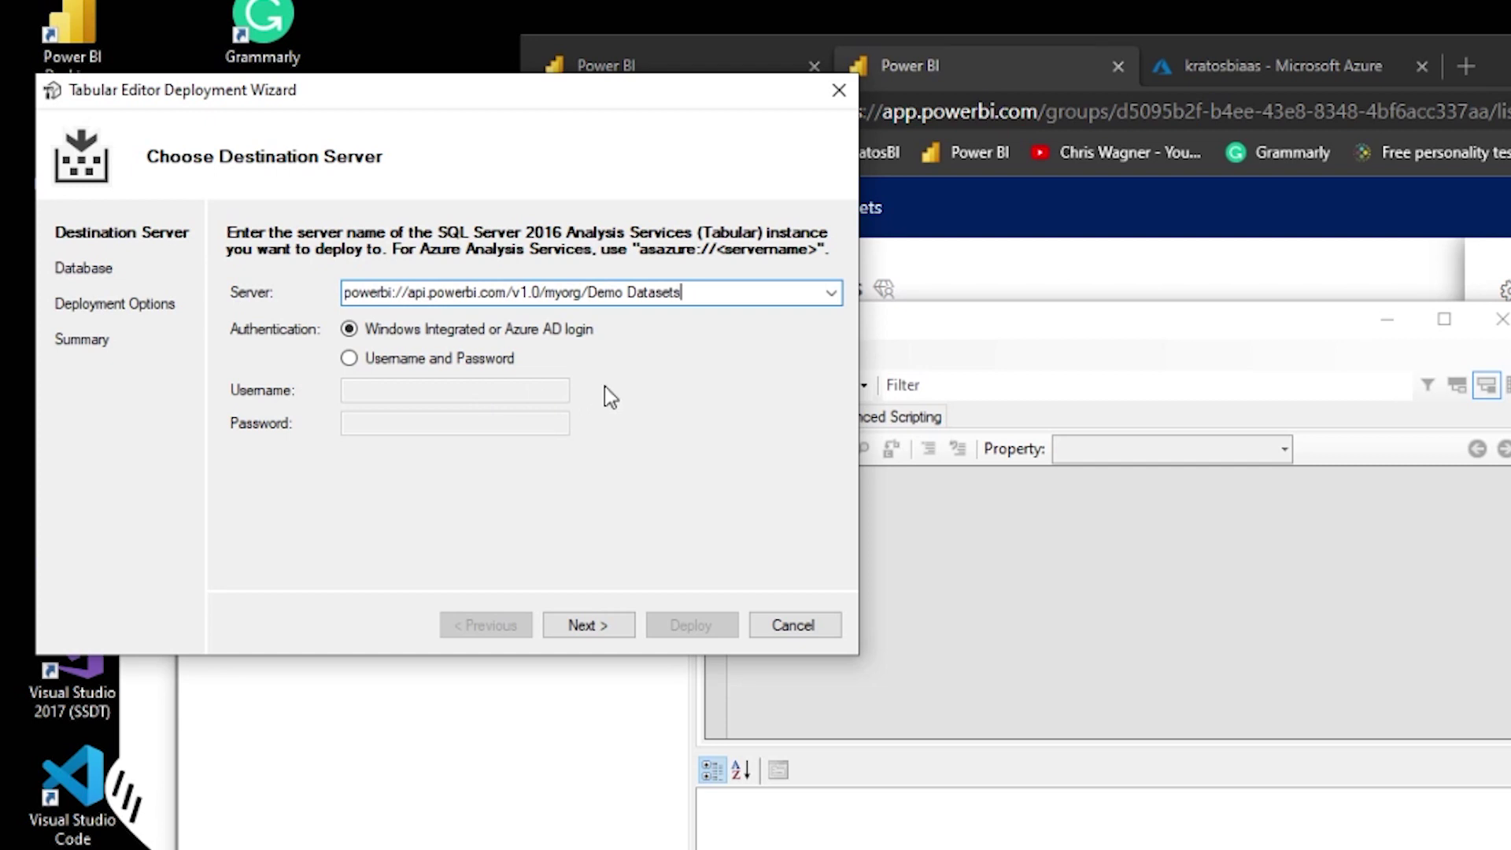
pyautogui.click(597, 625)
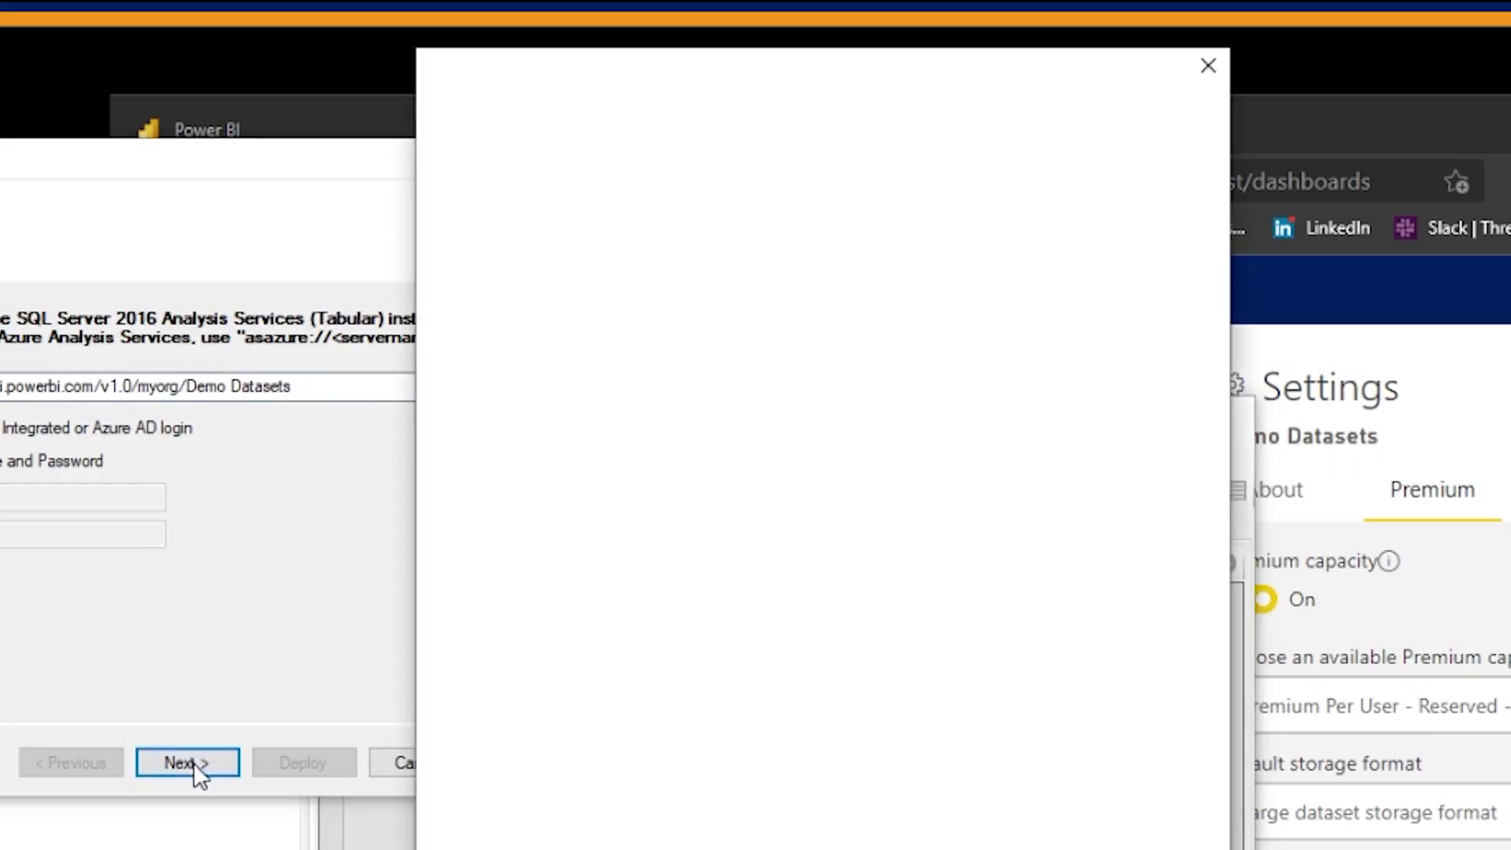
pyautogui.click(705, 337)
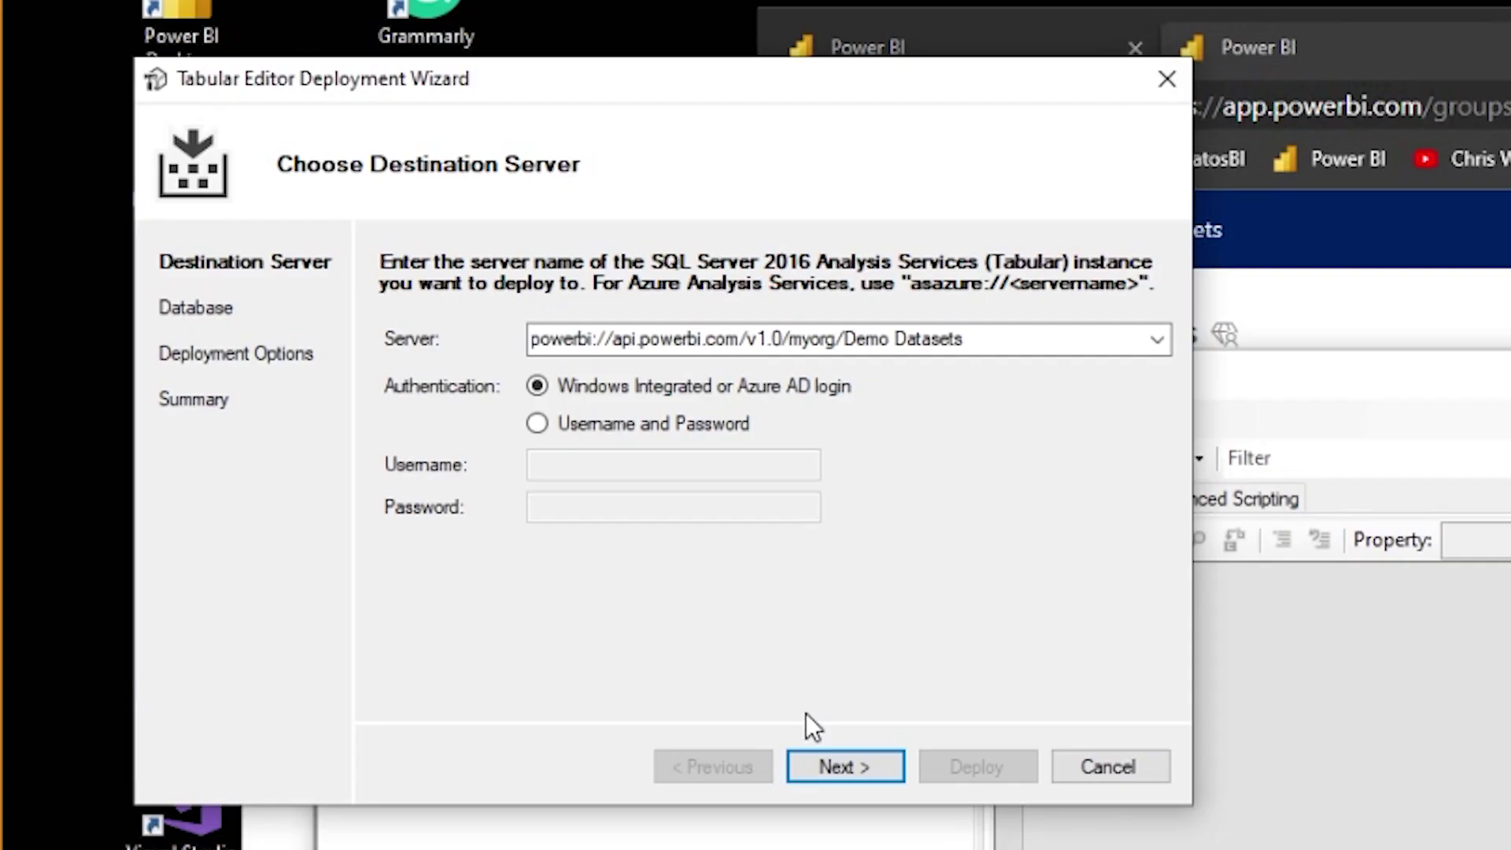
# Name the new database KratosBIData_PBIPrem and continue through deployment options to deploy.
pyautogui.click(702, 688)
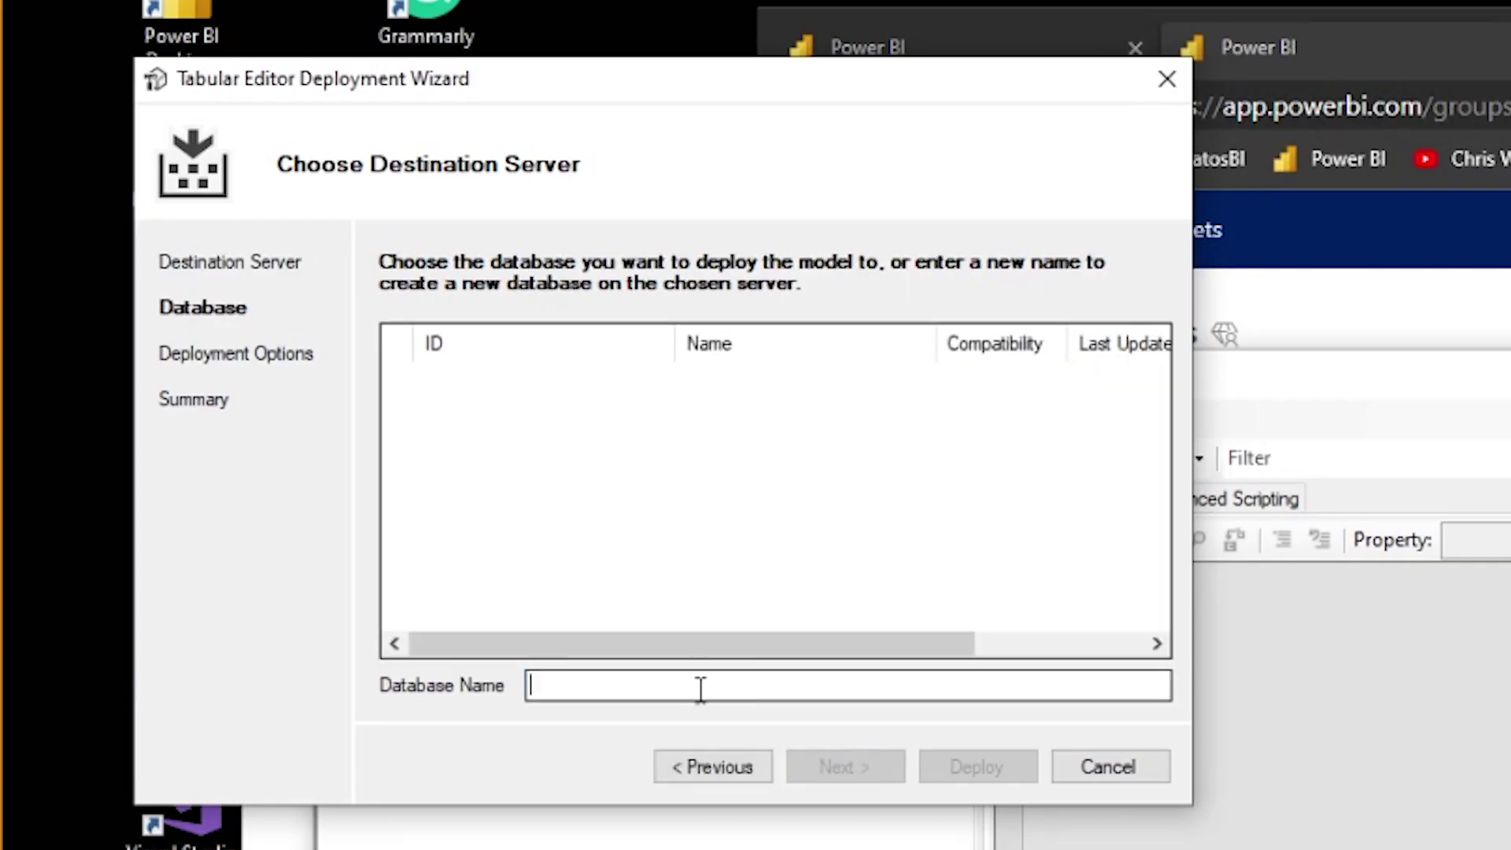
pyautogui.write('K')
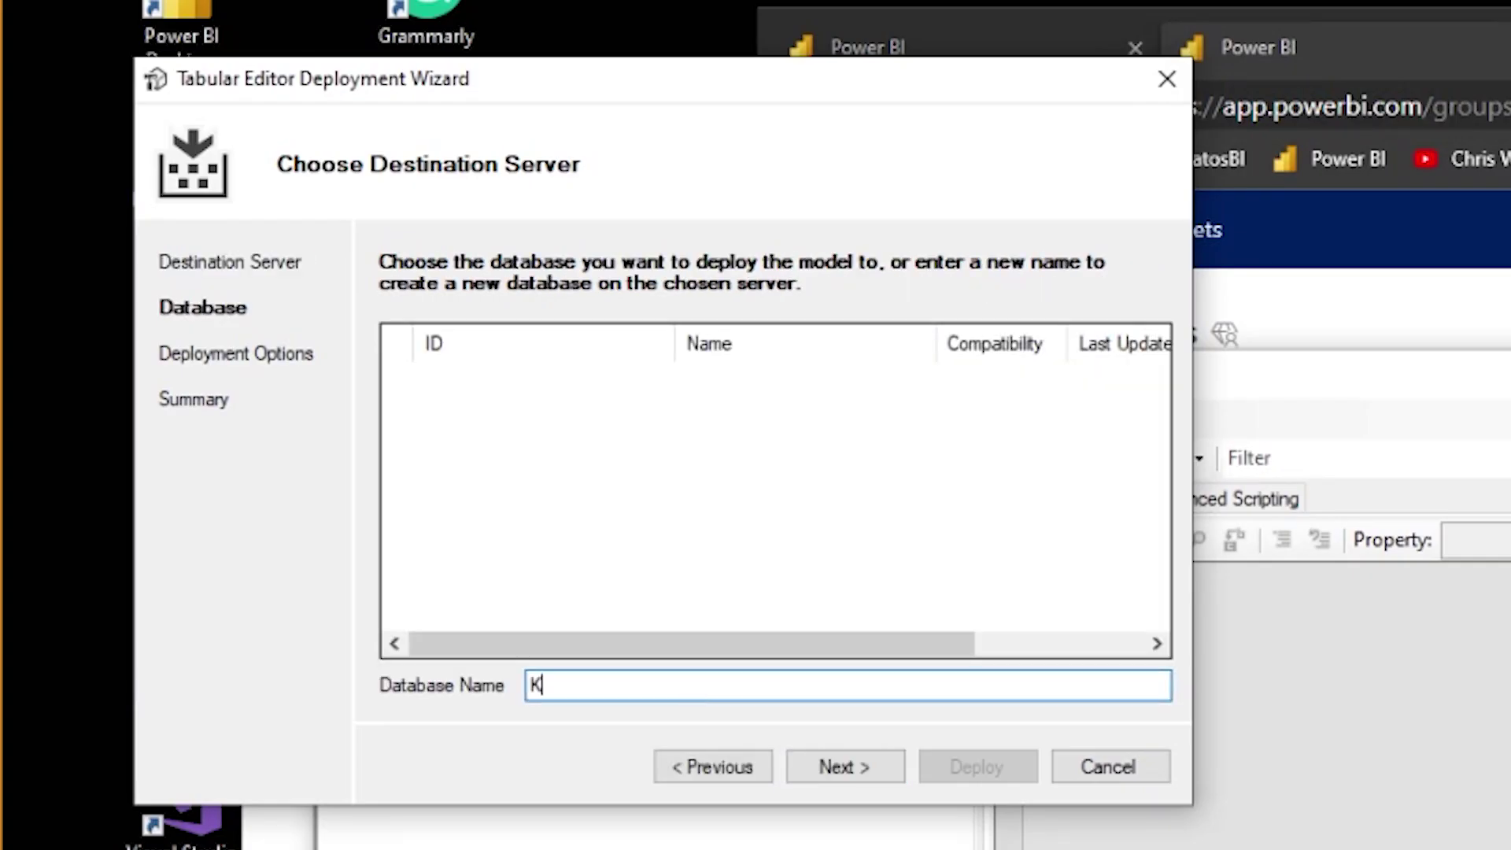
pyautogui.write('ratosBIData_PBIPrem')
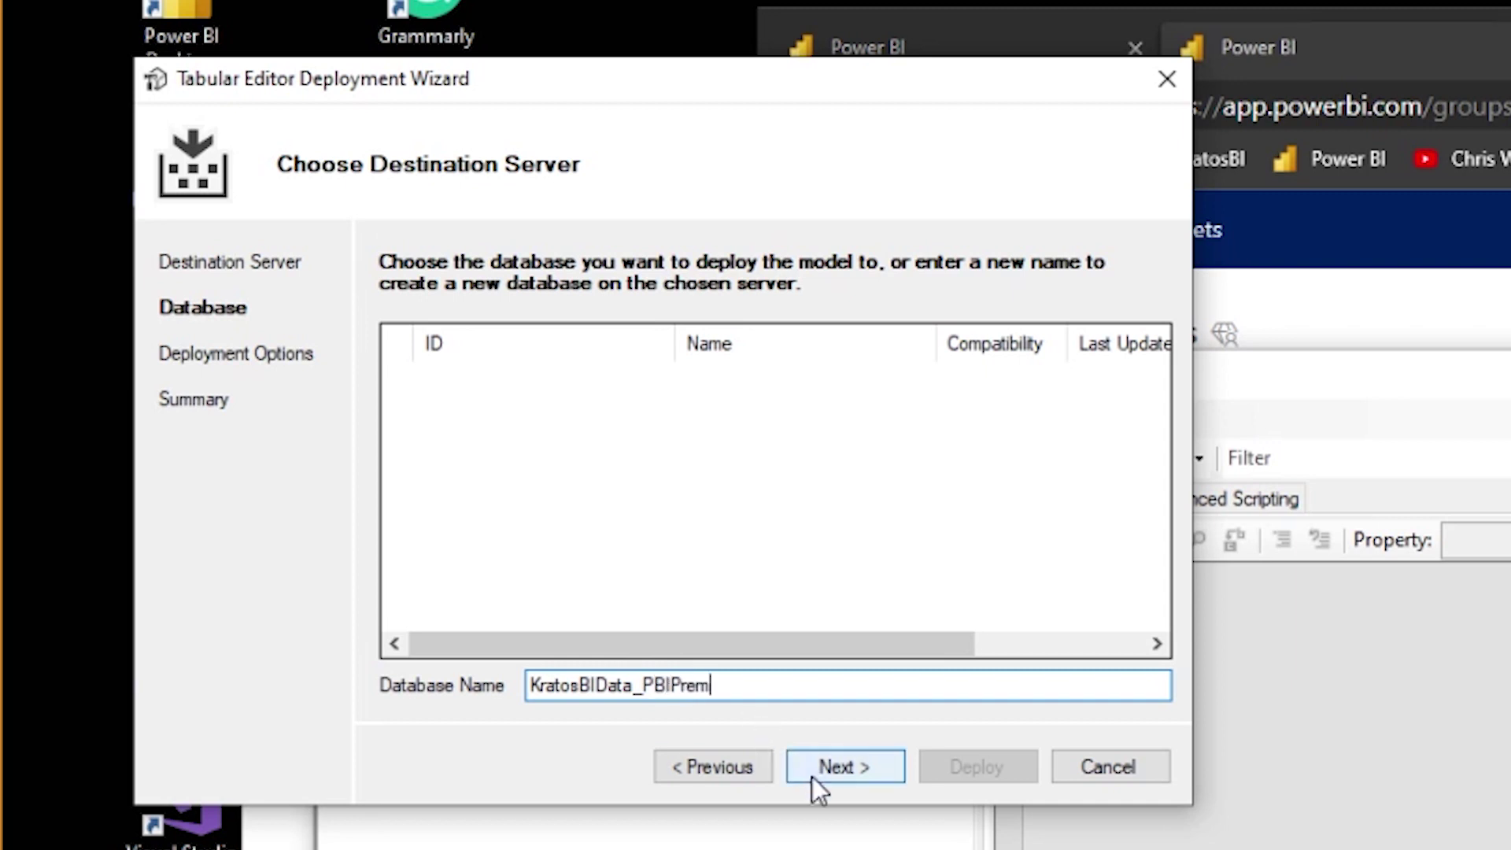
pyautogui.click(812, 777)
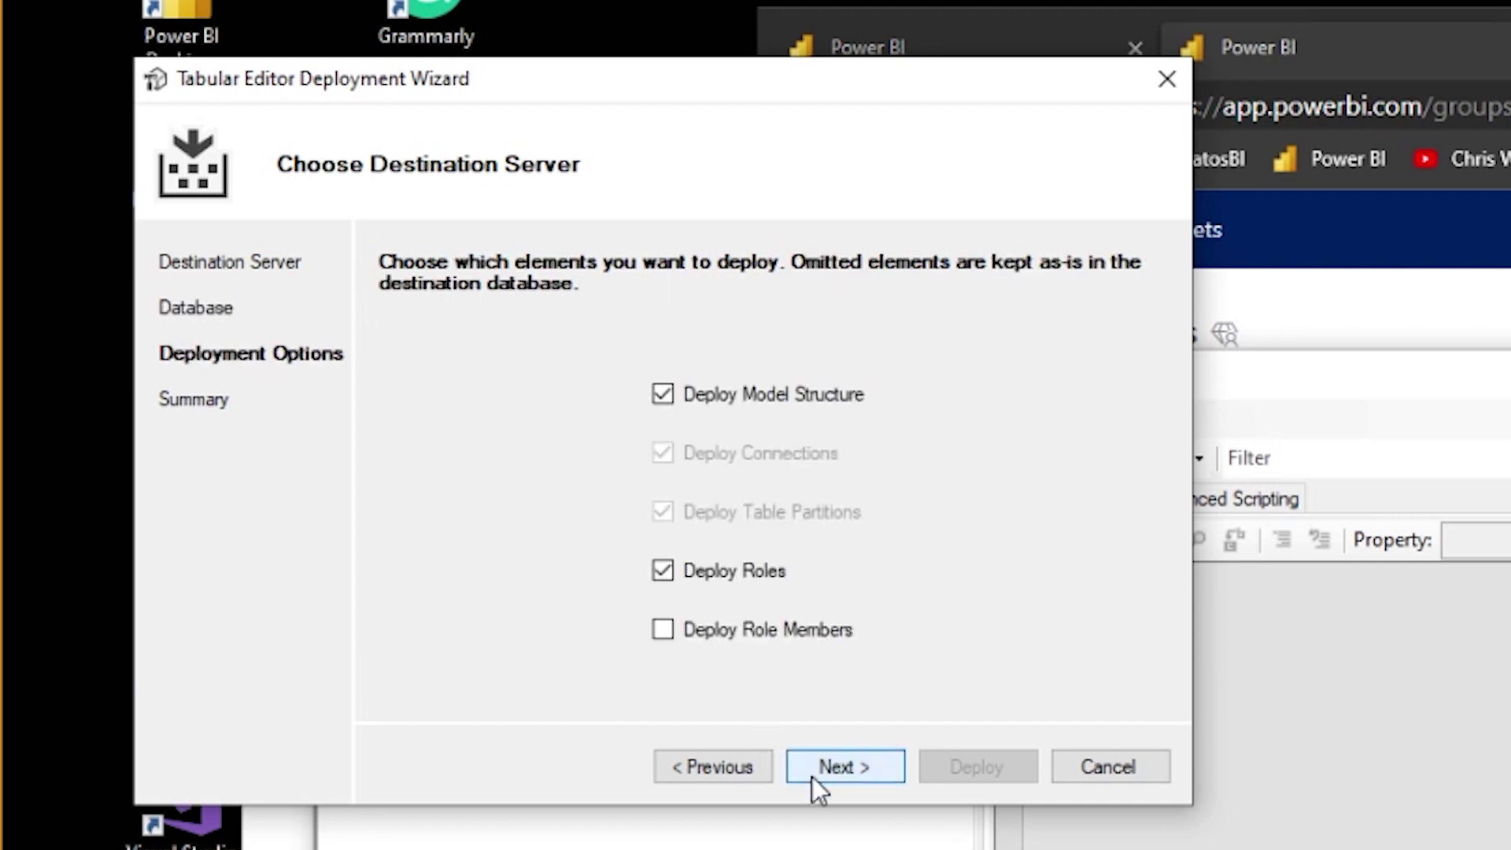
pyautogui.click(819, 775)
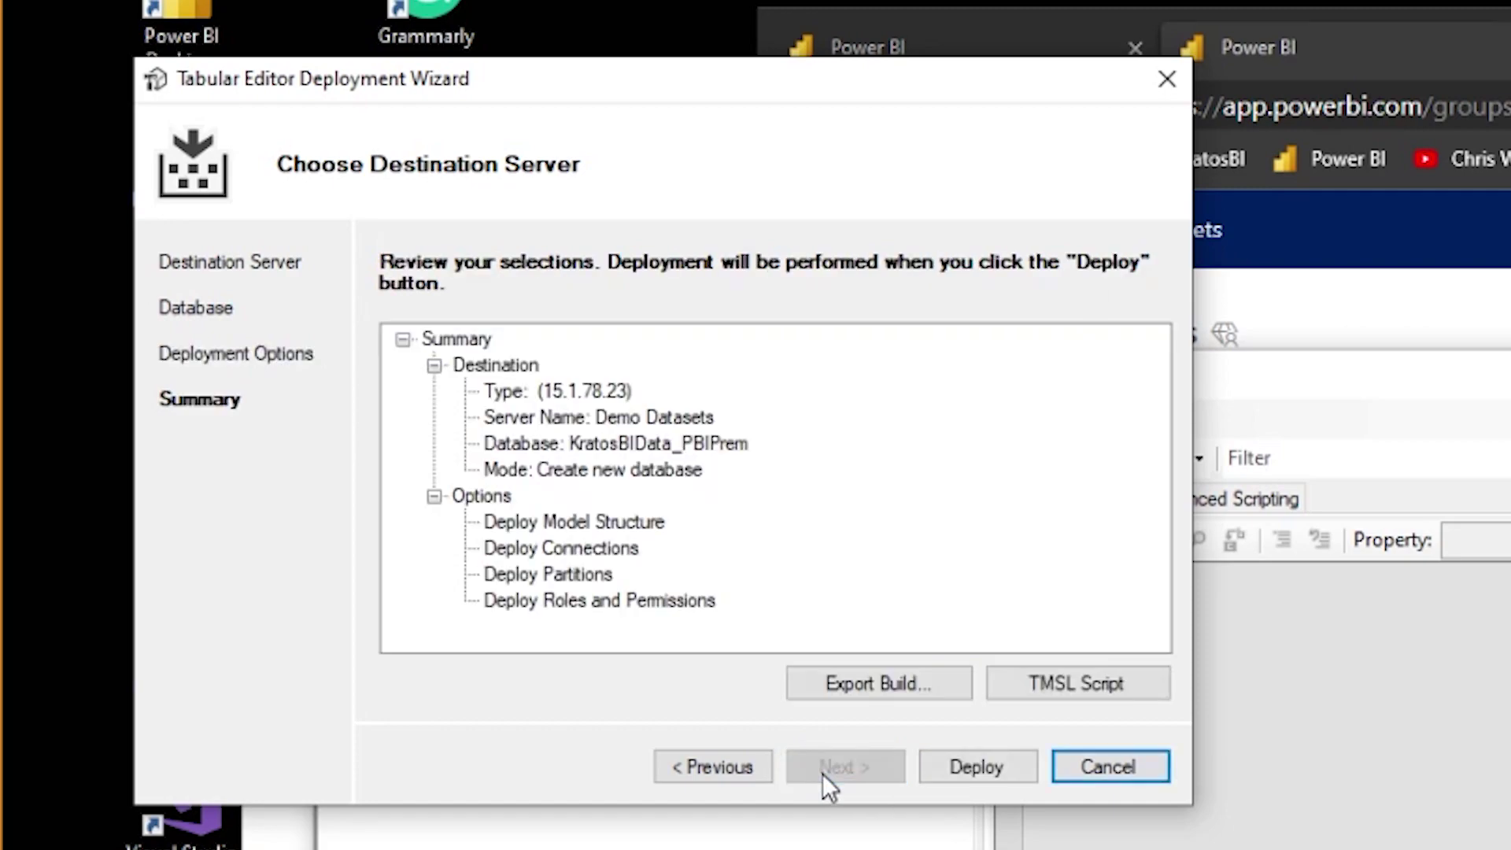
pyautogui.click(999, 767)
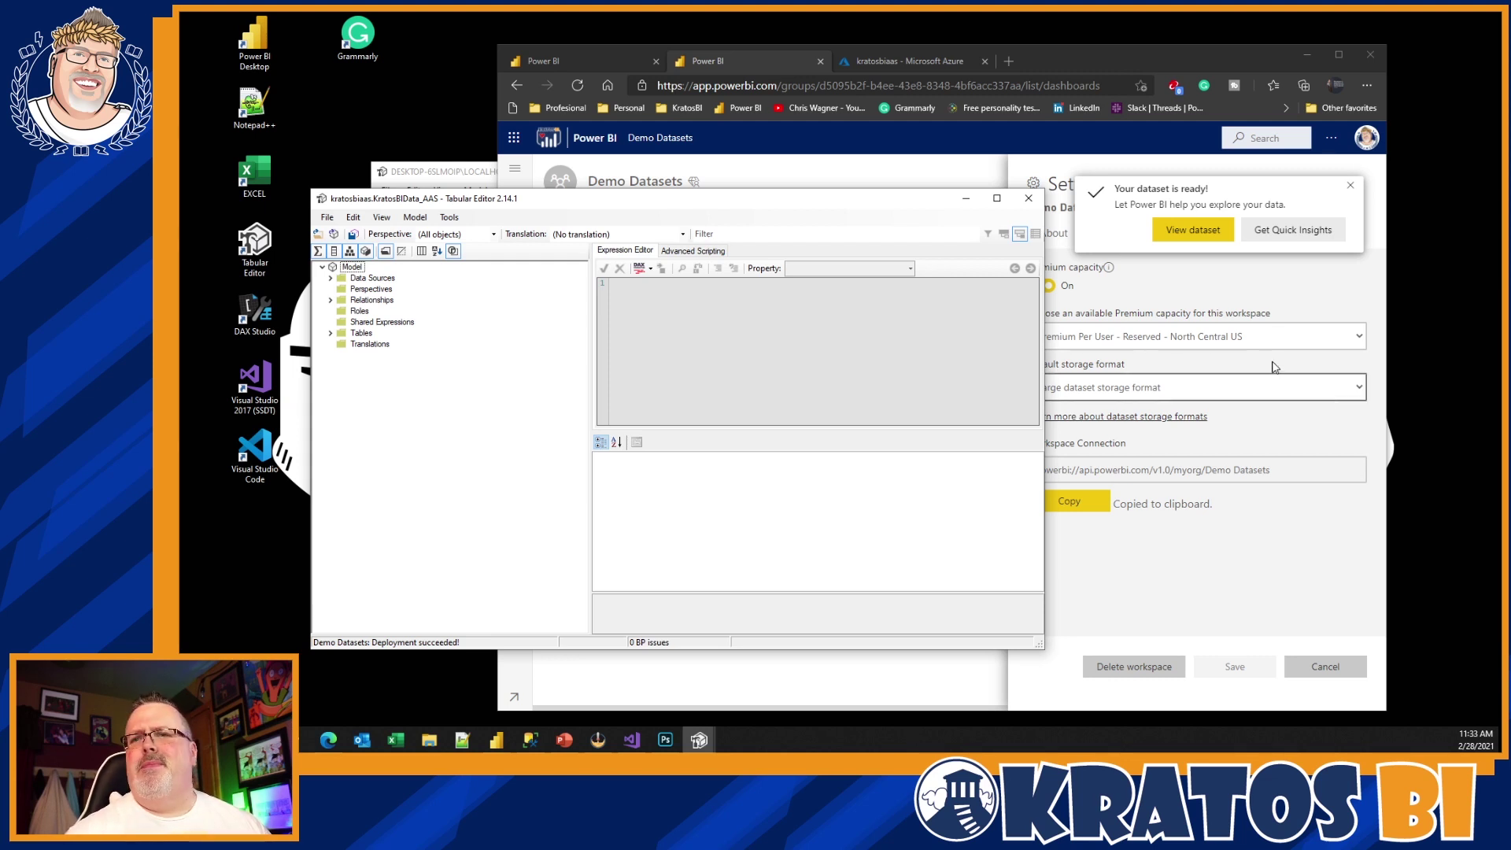
# Dismiss the dataset-ready notification and close the Settings pane to reveal KratosBIData_PBIPrem.
pyautogui.click(1349, 189)
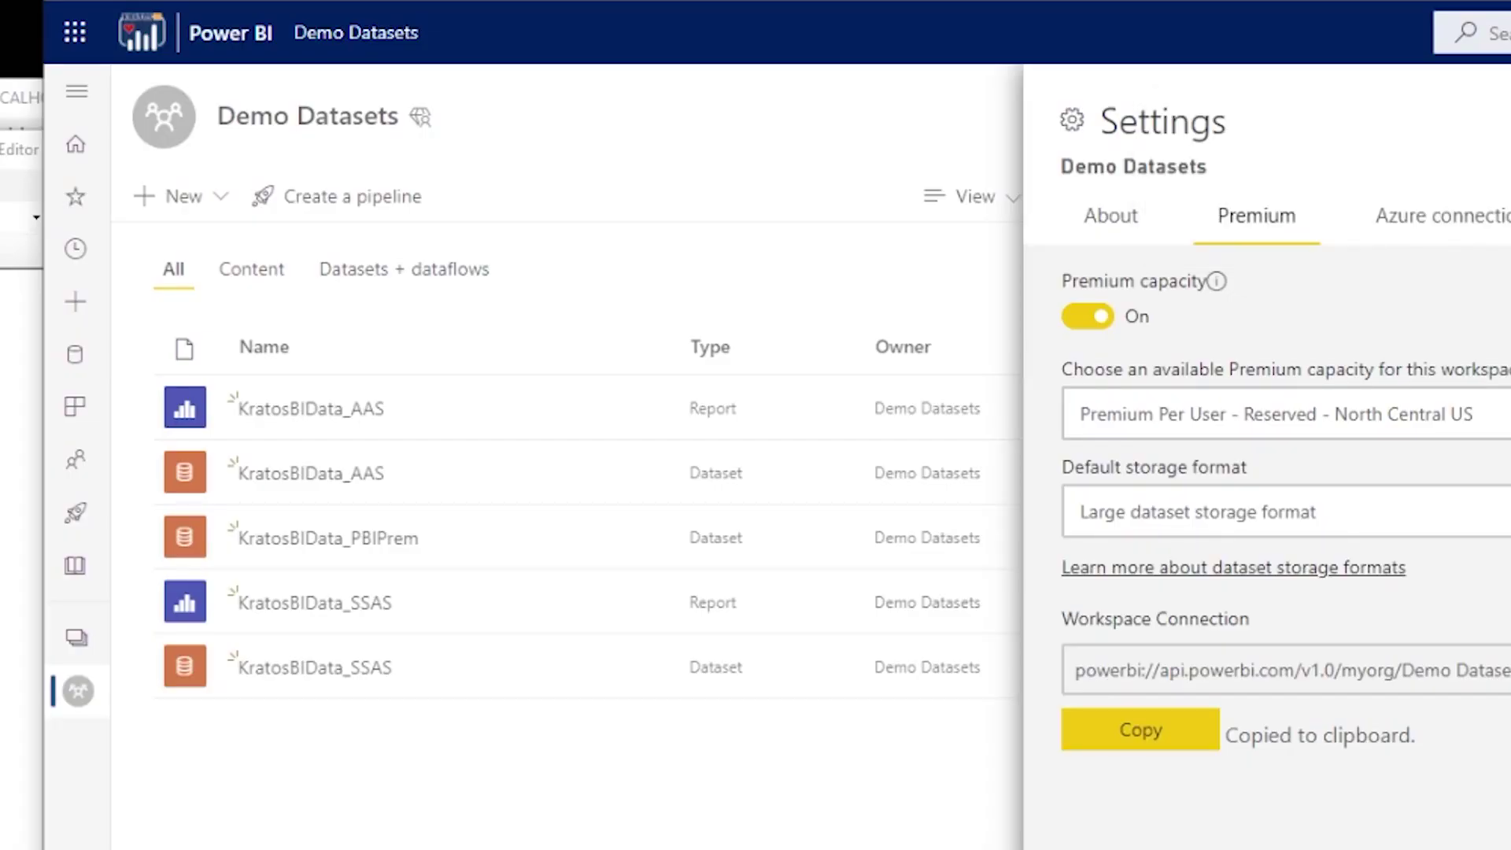
pyautogui.click(462, 795)
pyautogui.moveTo(484, 549)
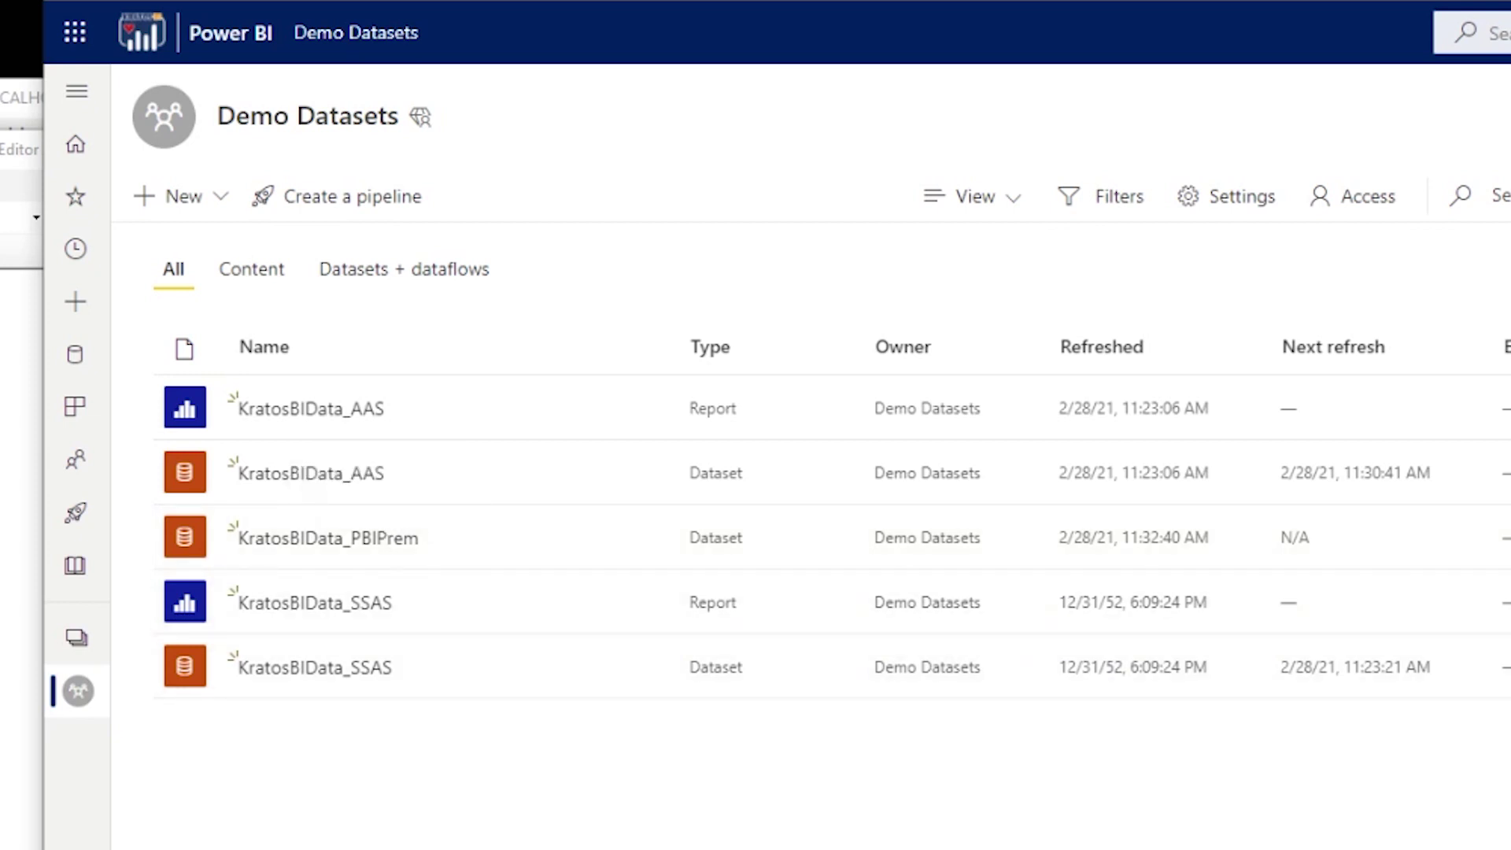
pyautogui.moveTo(331, 540)
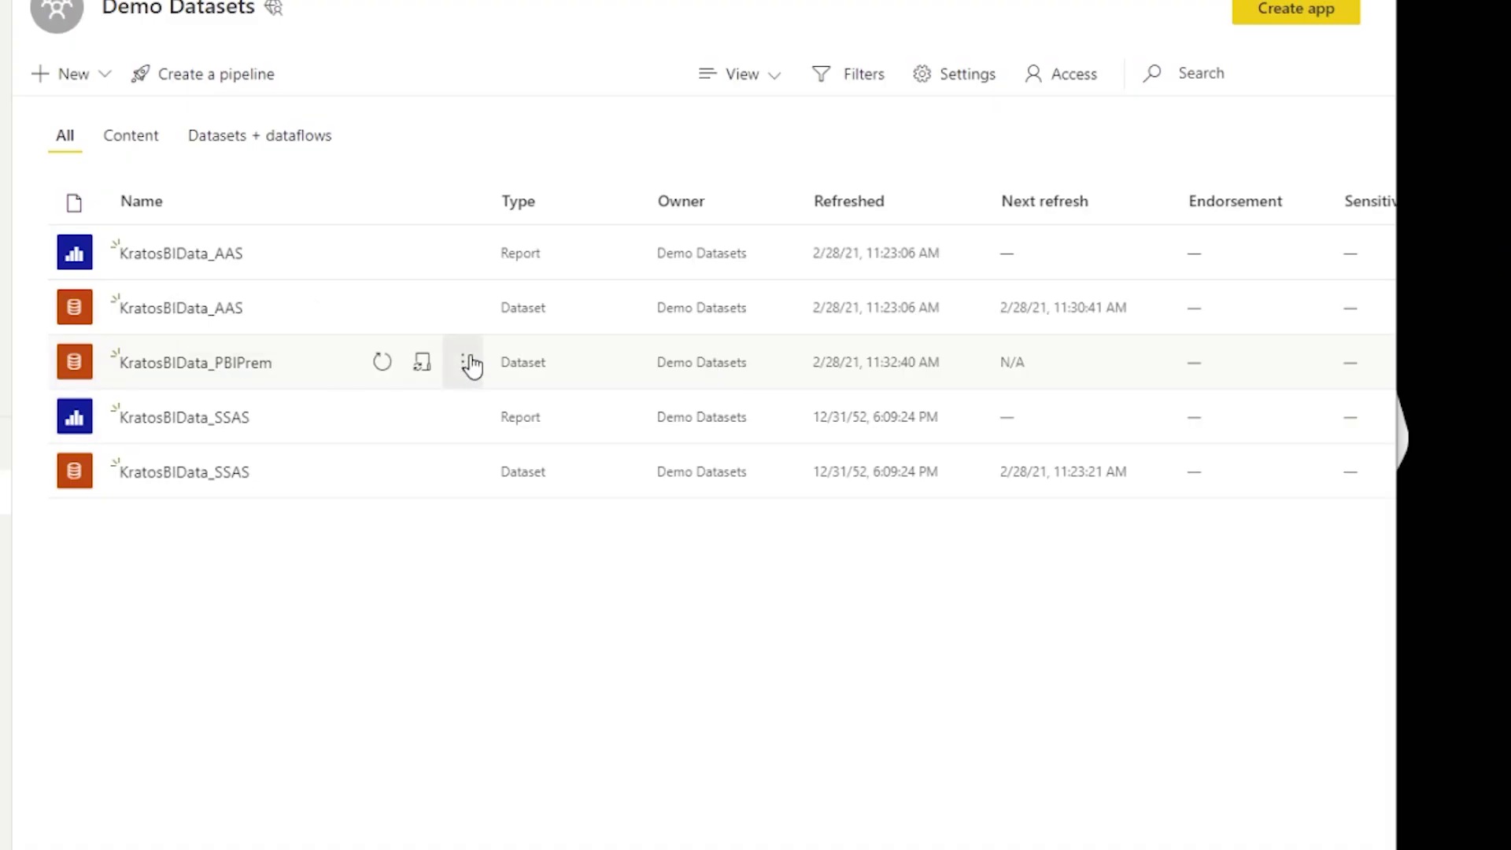
# Map KratosBIData_PBIPrem through the KratosBIEnterprise gateway to SQL - DESKTOP-6SLMOIP\LOCALHOST and apply.
pyautogui.click(811, 401)
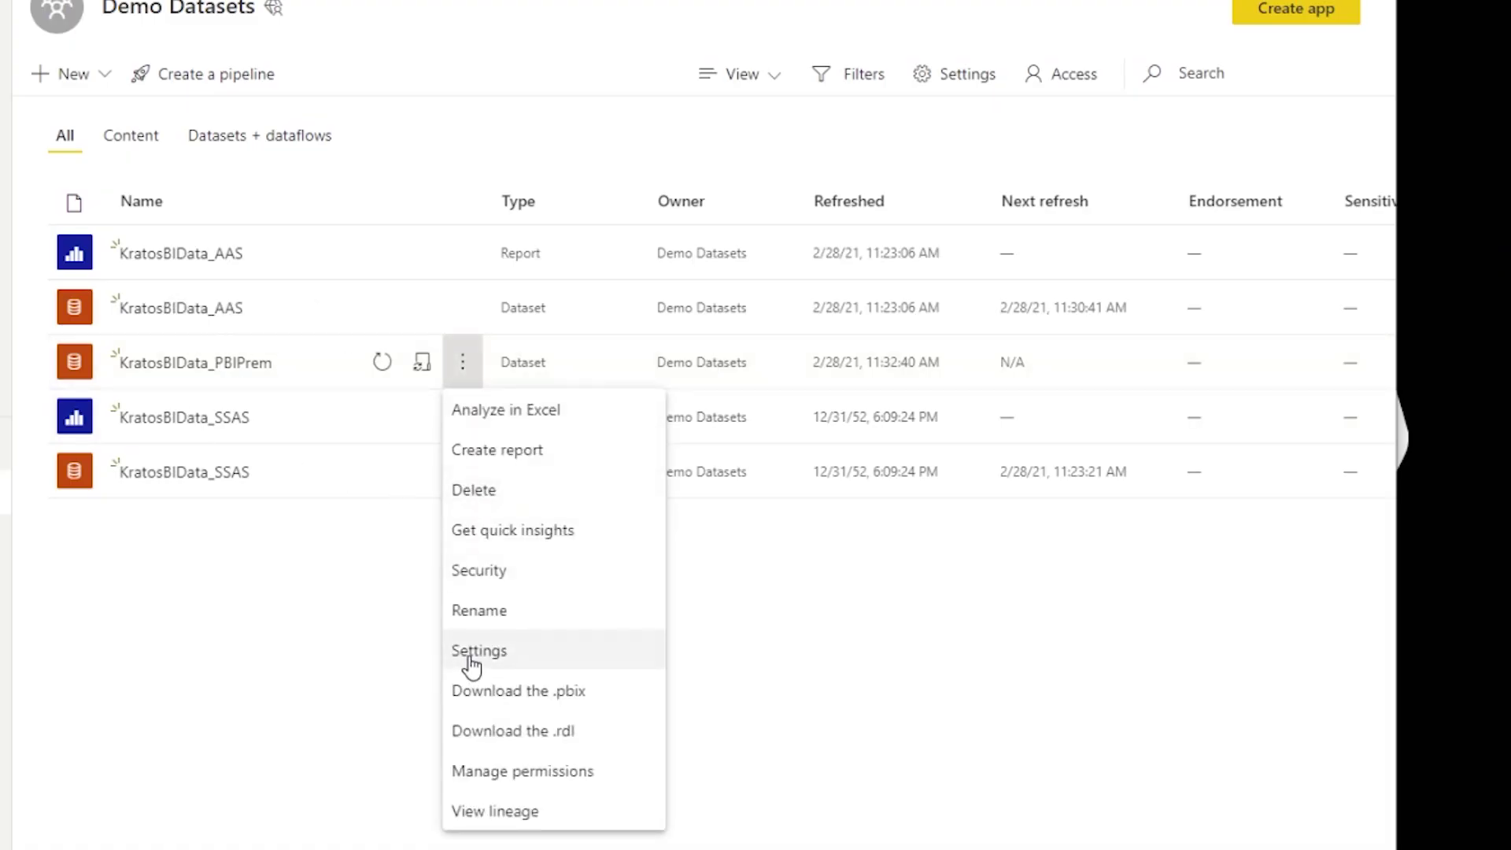
pyautogui.click(469, 665)
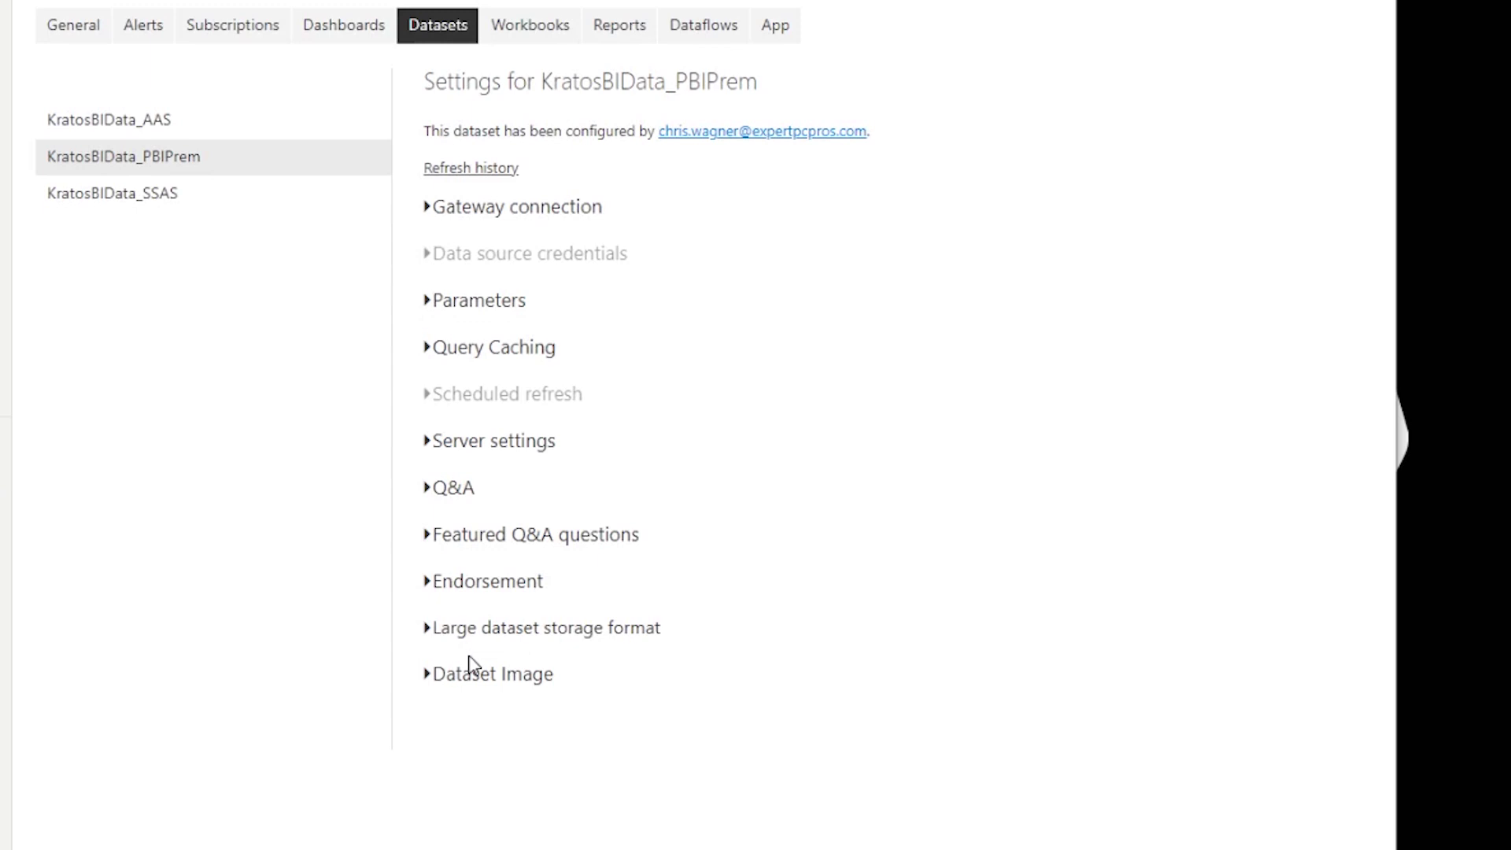
pyautogui.click(429, 208)
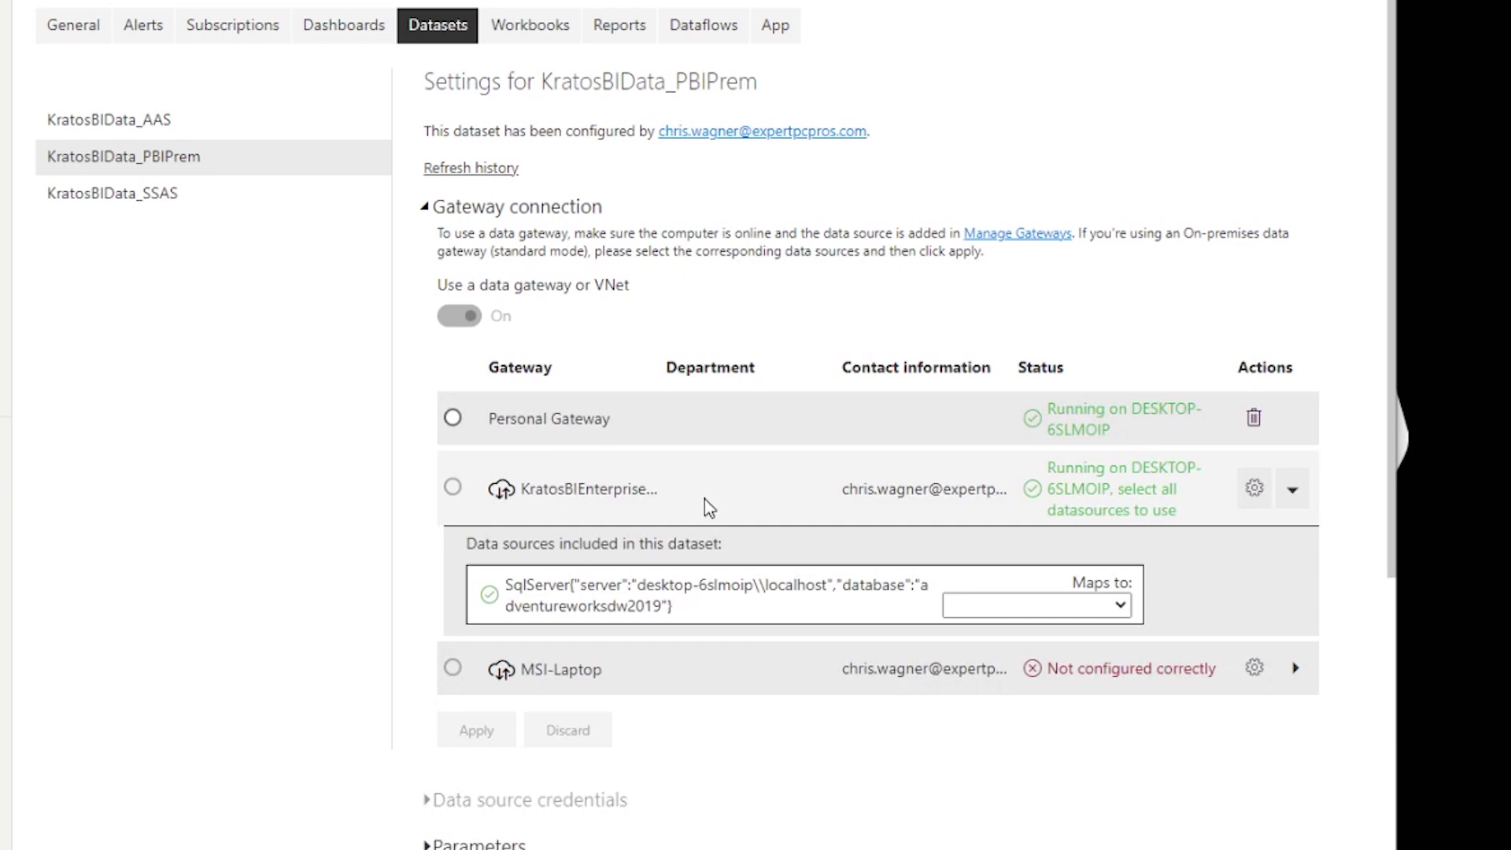
pyautogui.click(540, 420)
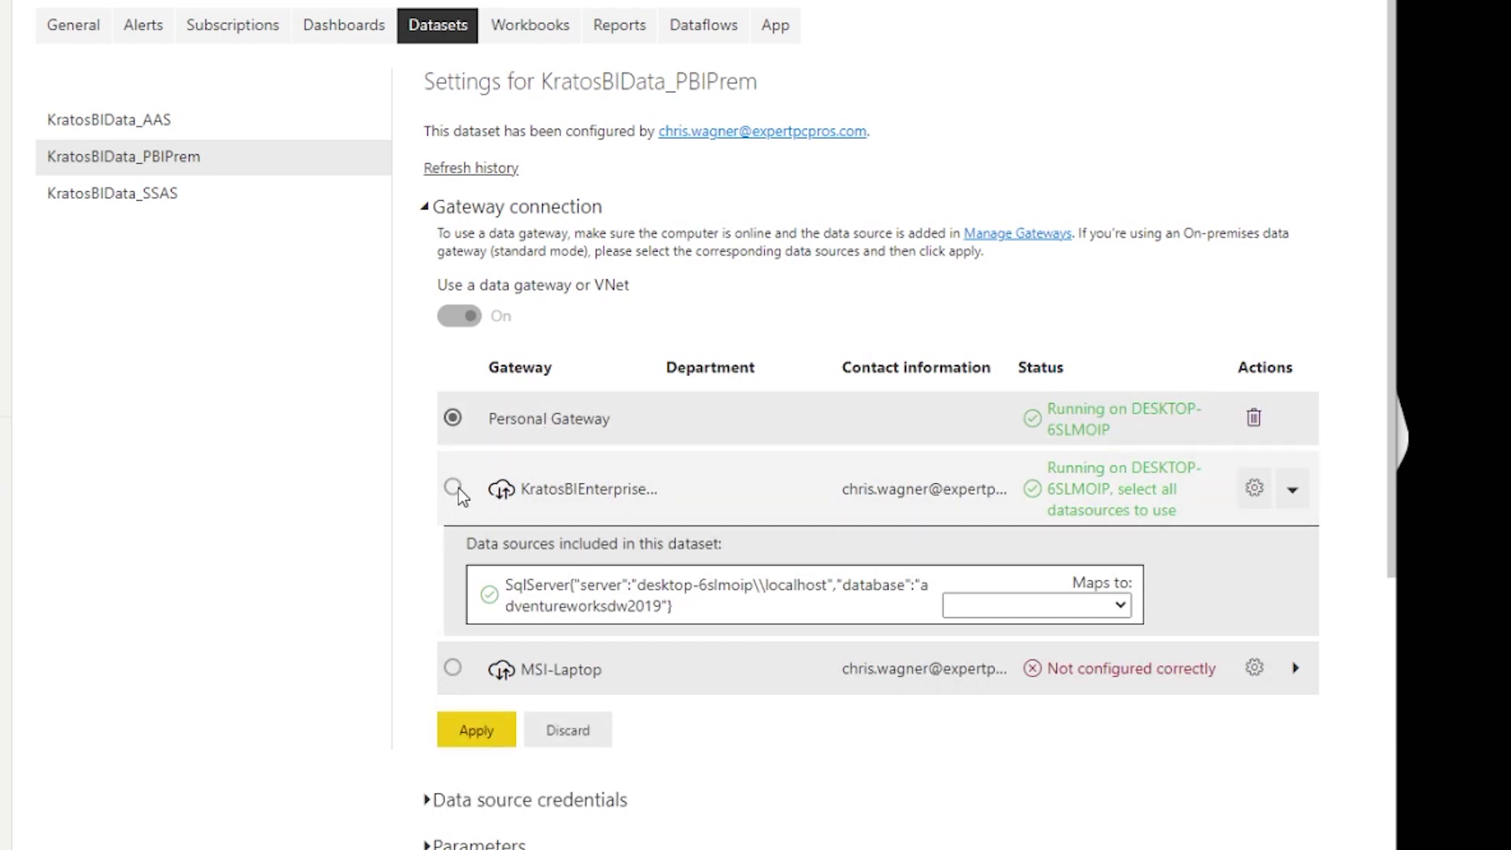
pyautogui.click(1023, 606)
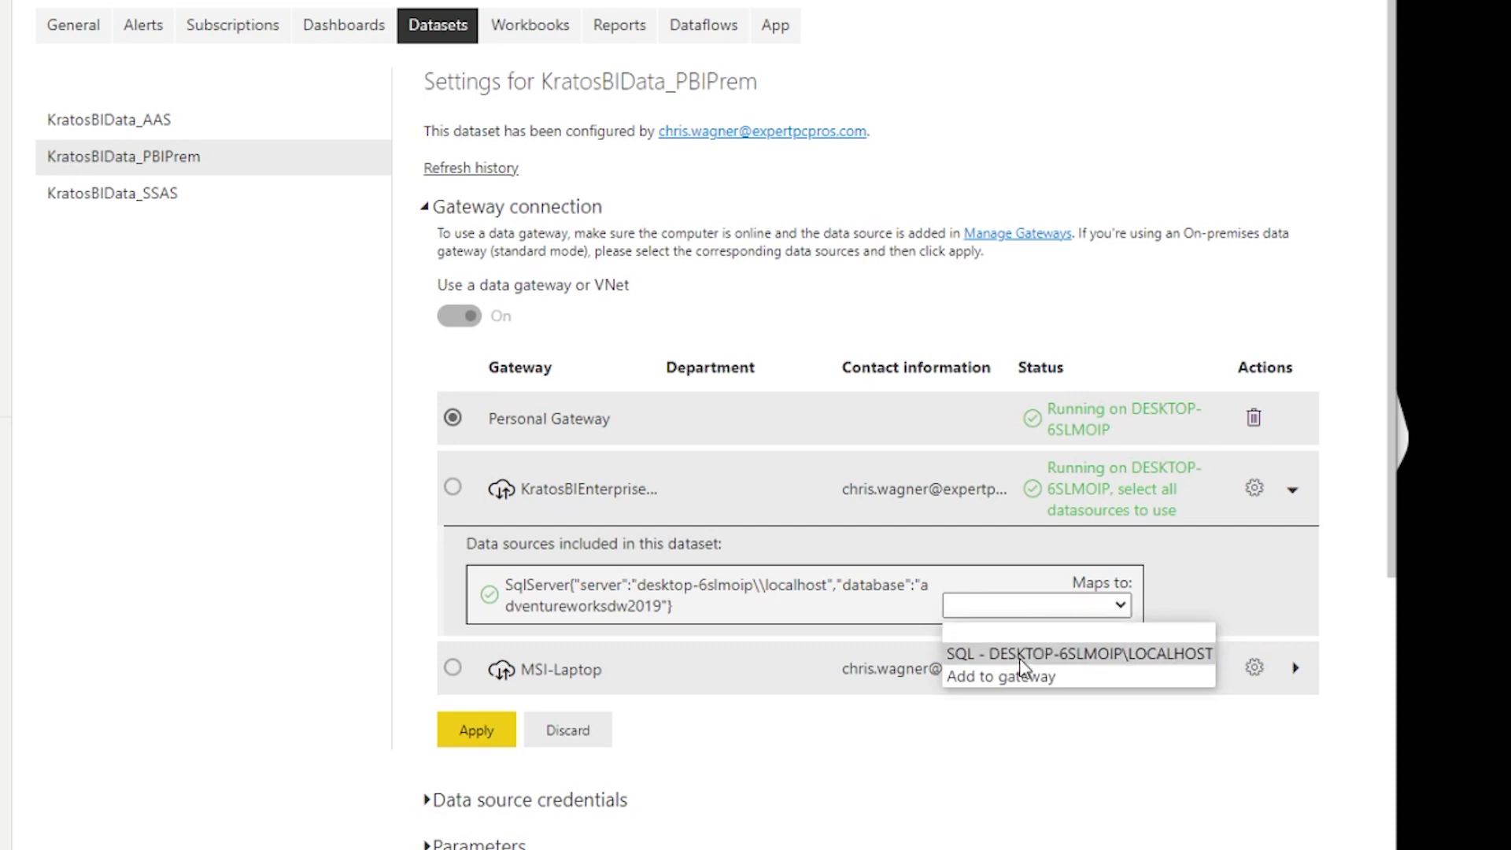
pyautogui.click(1021, 655)
pyautogui.click(484, 712)
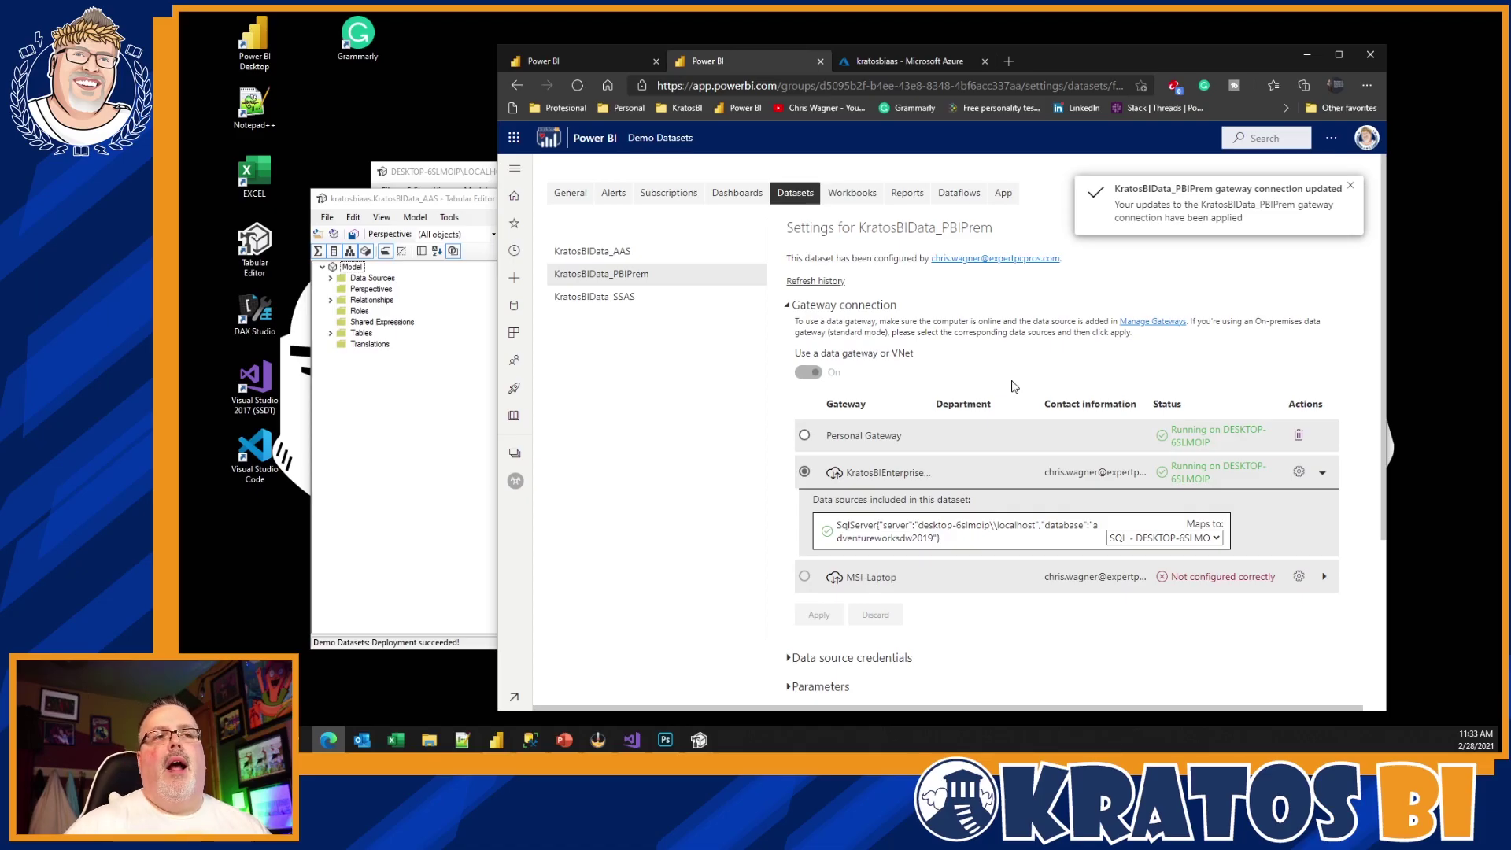
# Return to Demo Datasets and start an immediate refresh of KratosBIData_PBIPrem.
pyautogui.click(514, 482)
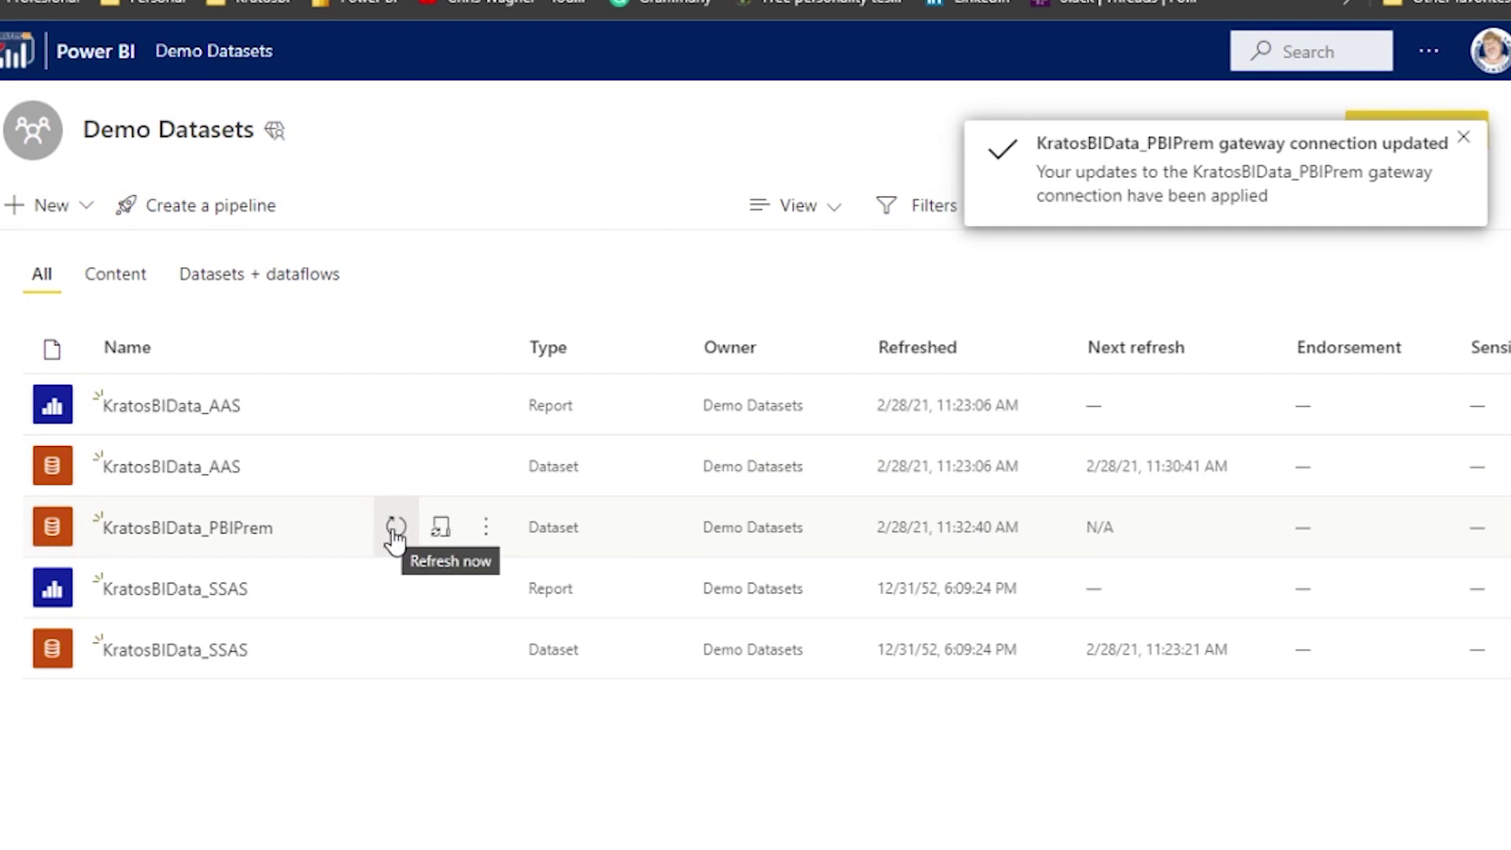
pyautogui.click(394, 540)
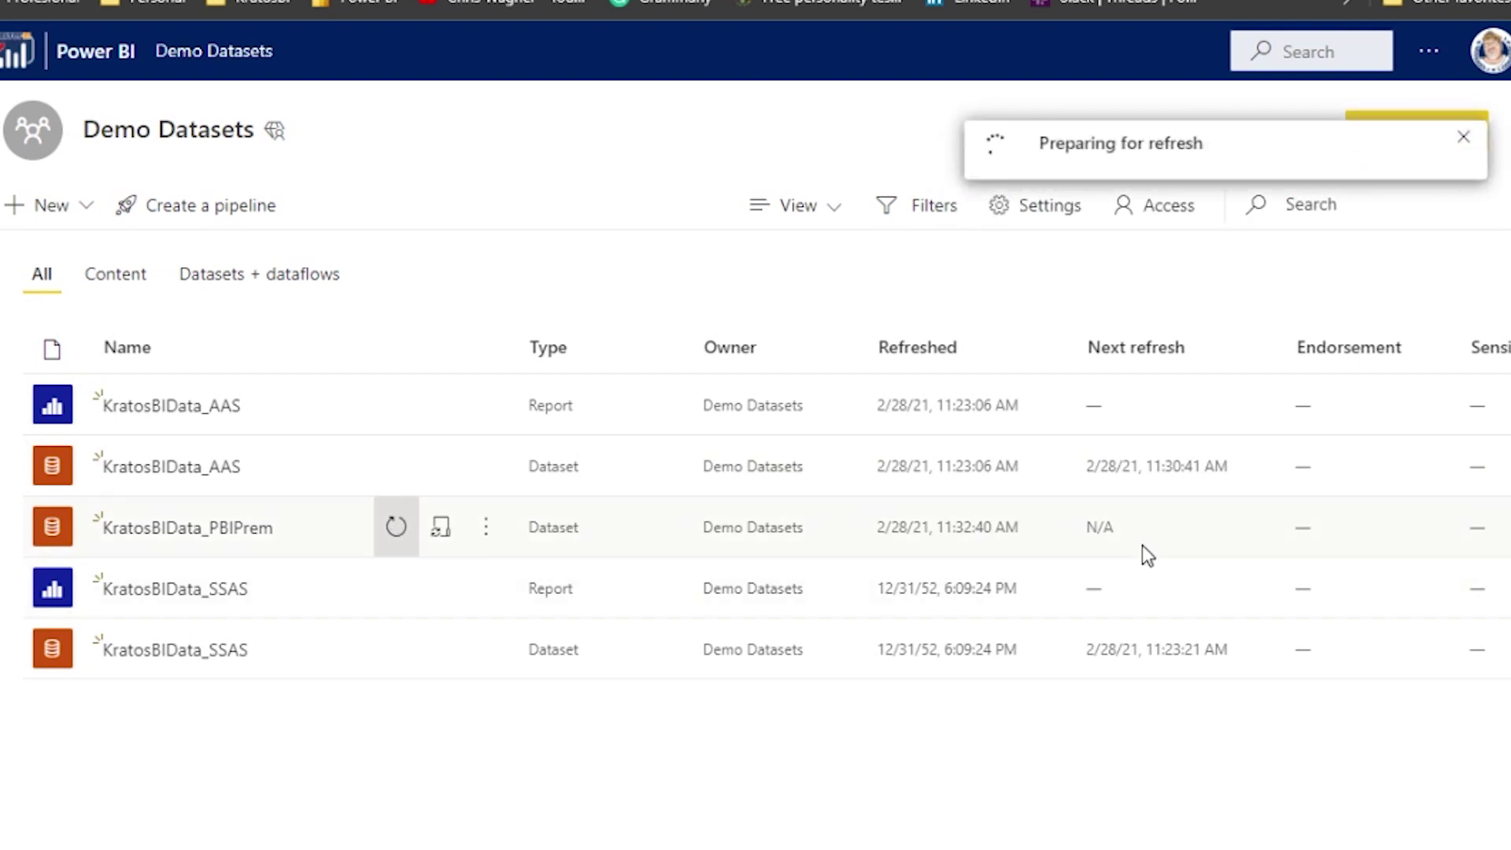